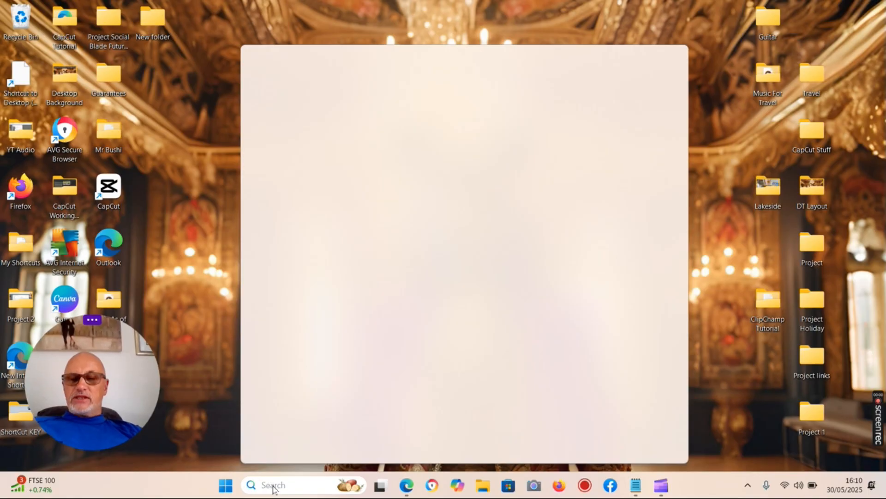
Search the computer for the Clipchamp app with "clipcha"
text(g)
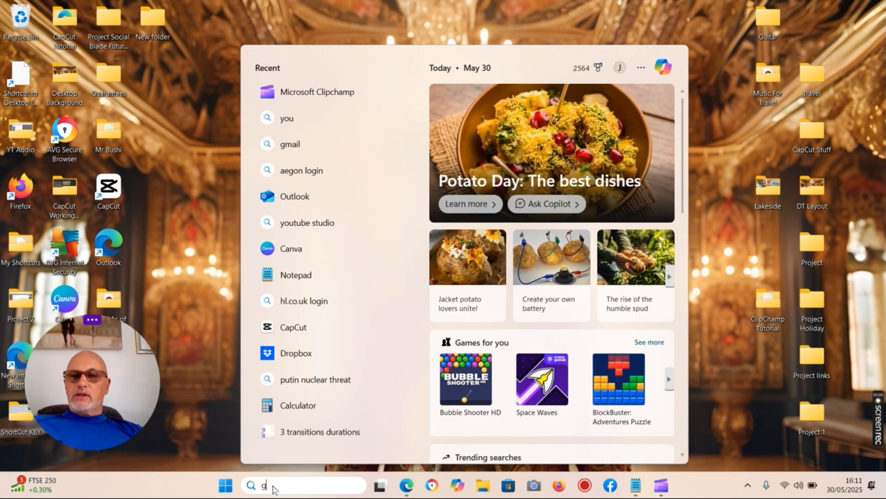
key(BackSpace)
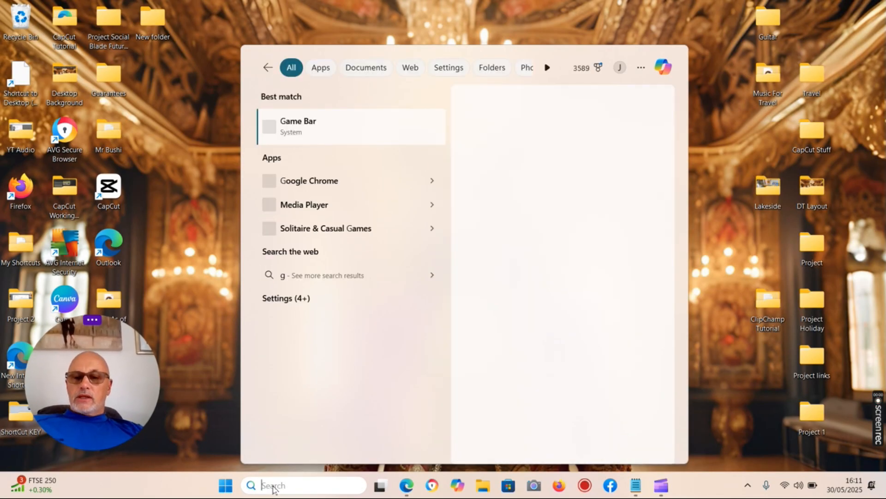
text(cli)
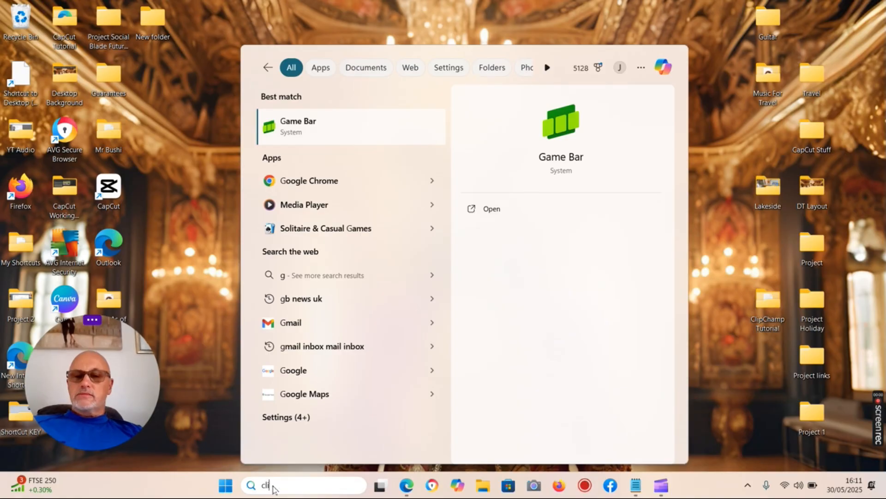
text(pcha)
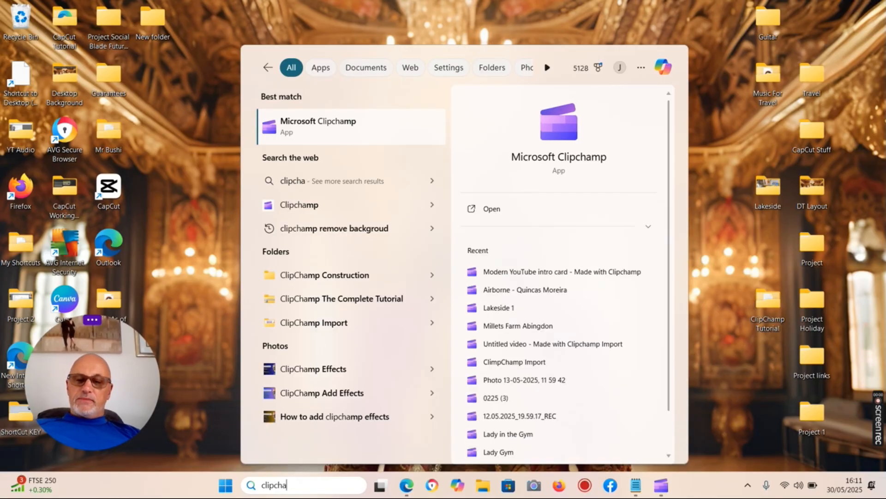
Switch to the Edge browser, search Google for "clipchamp" and look through the Clipchamp free online video editor site
click(405, 486)
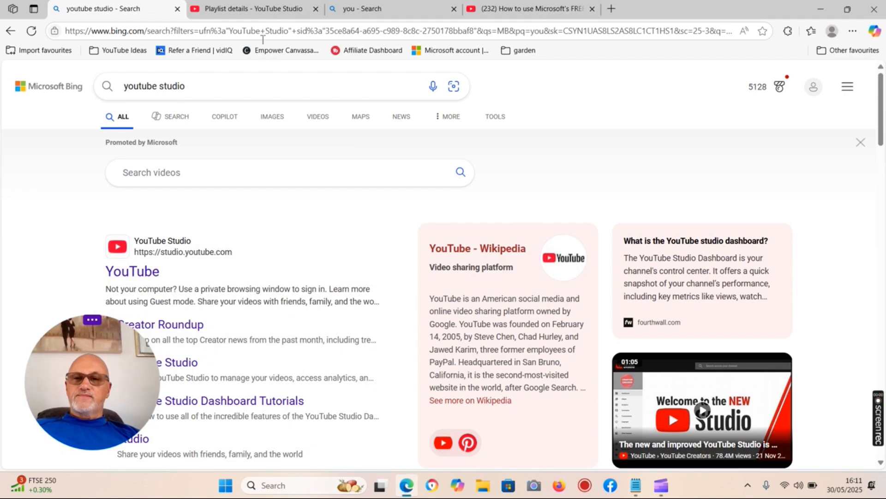
click(262, 31)
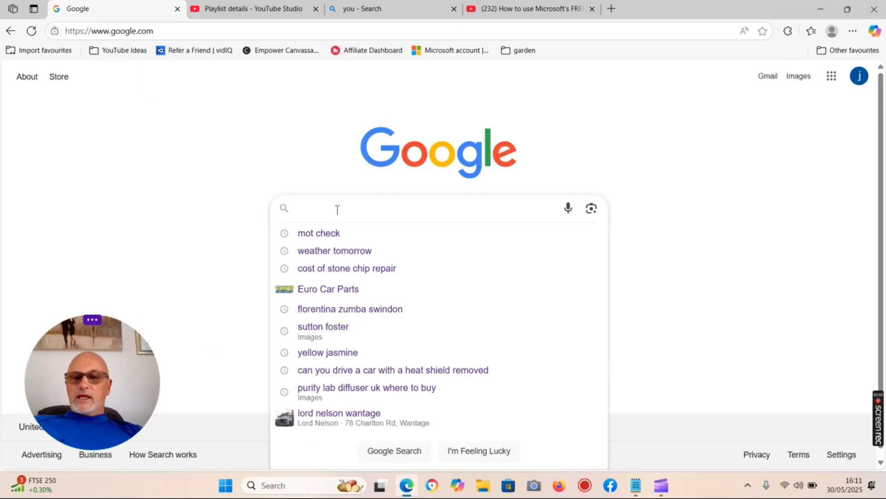
text(cll)
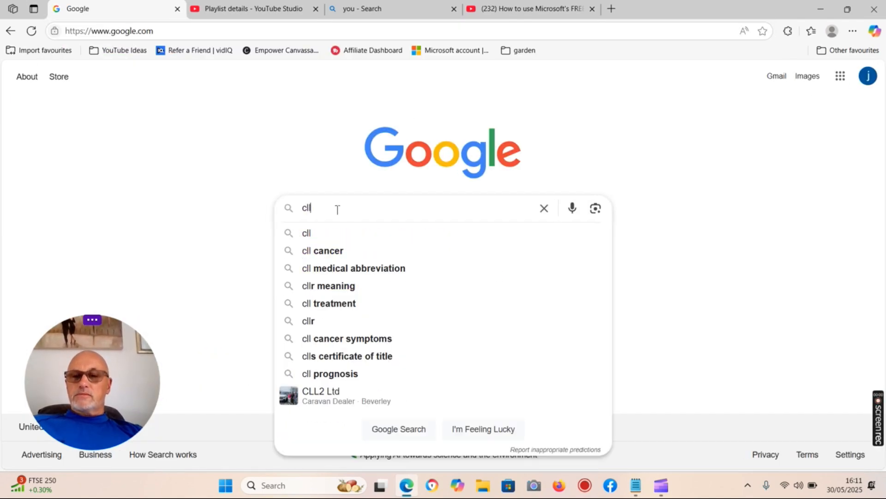
key(BackSpace)
text(ip)
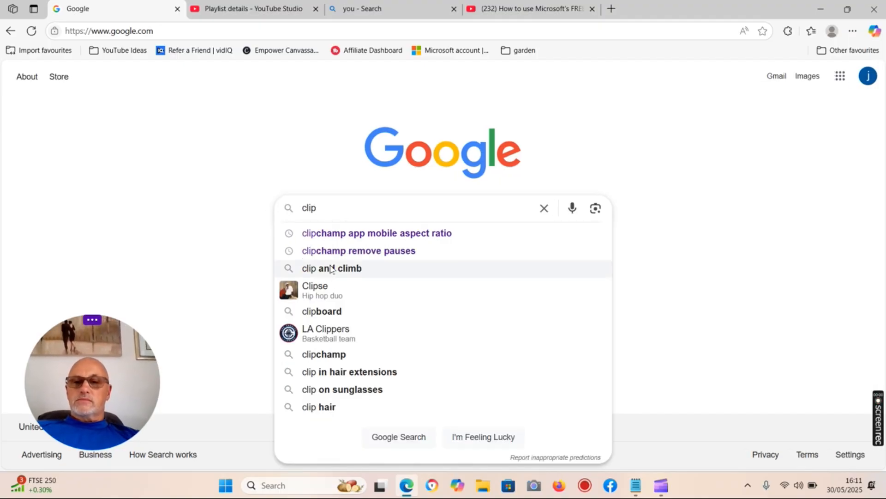
text(champ)
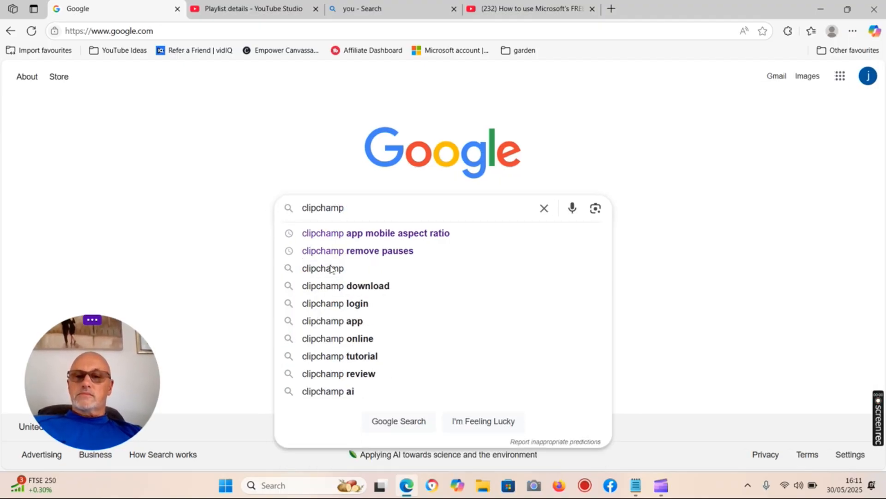
click(332, 268)
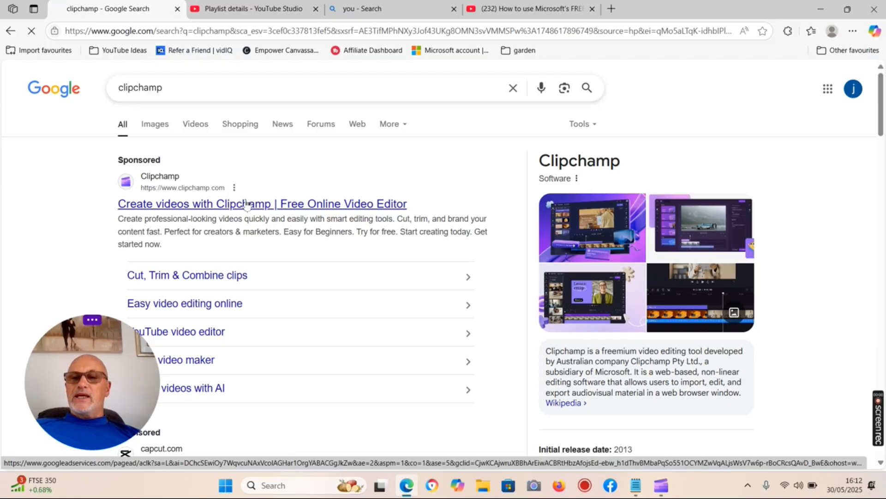
click(246, 204)
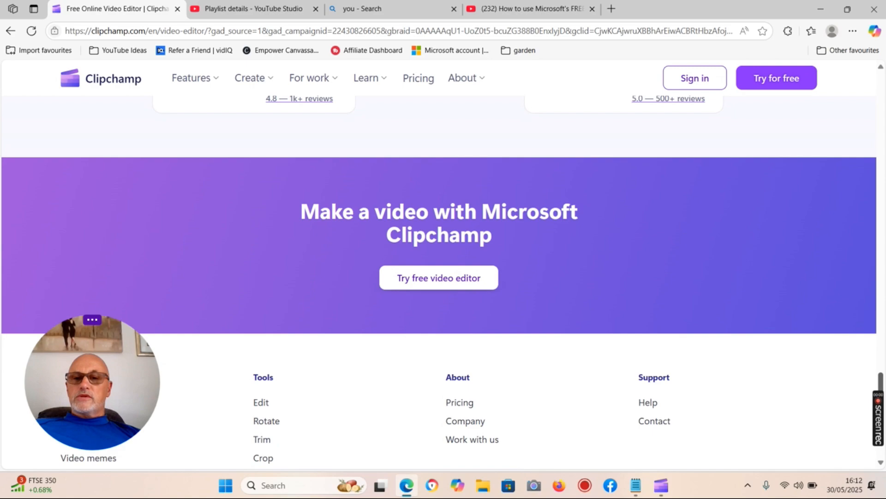
drag(880, 388, 858, 103)
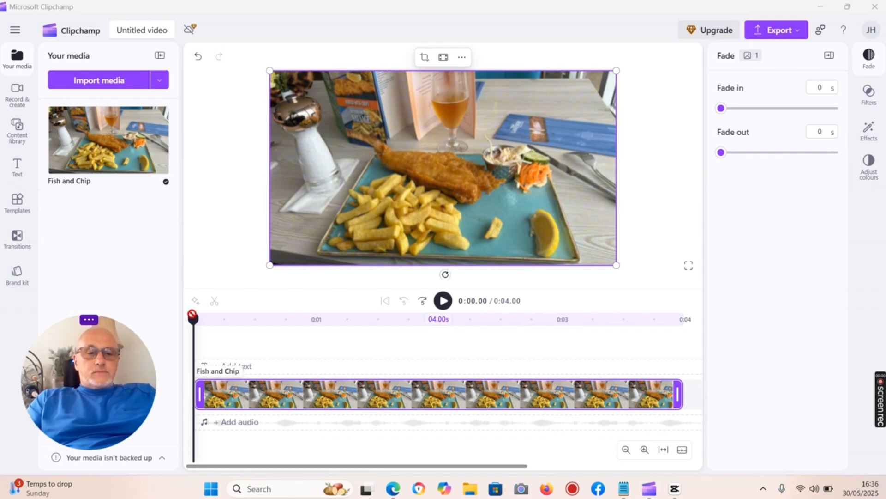
Scrub the playhead along the Fish and Chip clip, and try zooming the timeline out, in and to fit
drag(194, 322, 439, 346)
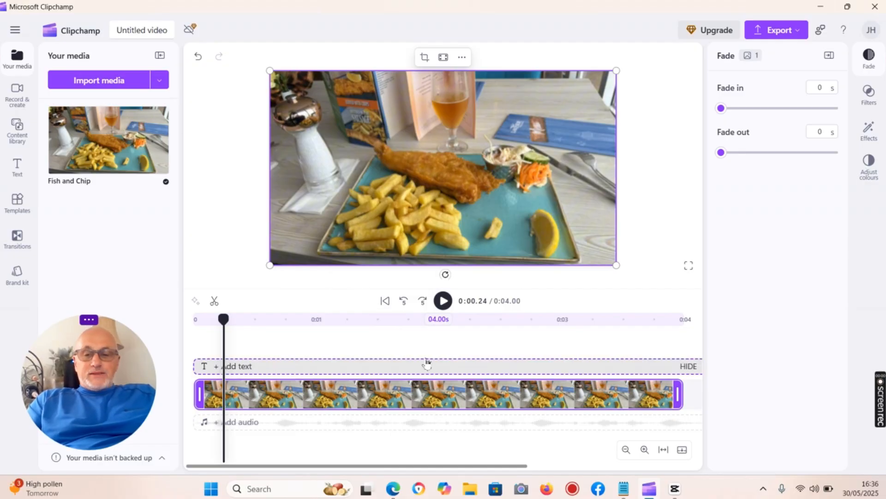
click(626, 451)
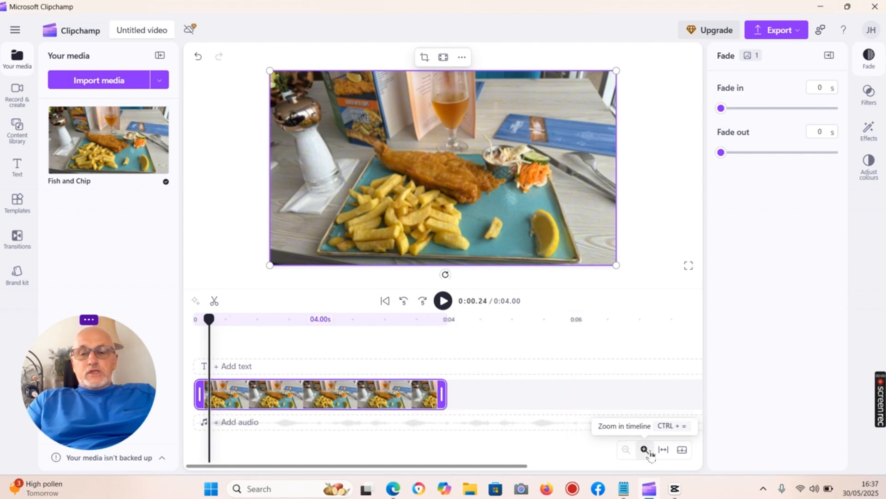
click(646, 451)
click(646, 450)
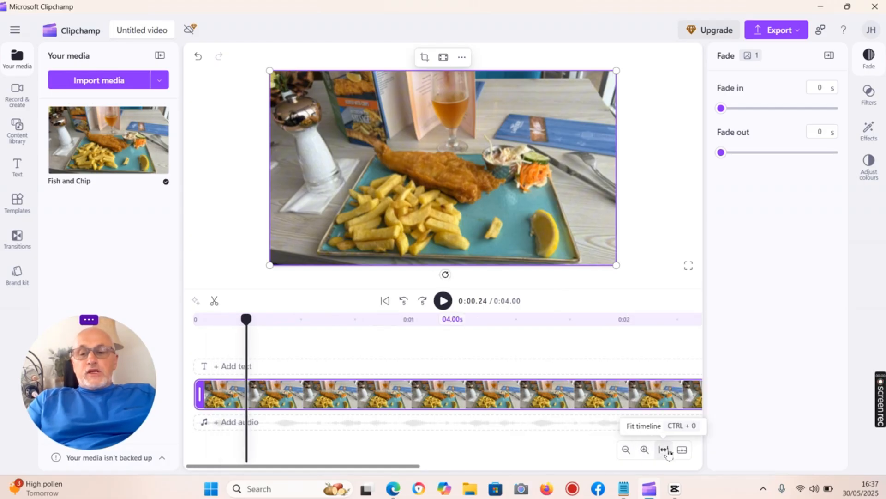
click(665, 450)
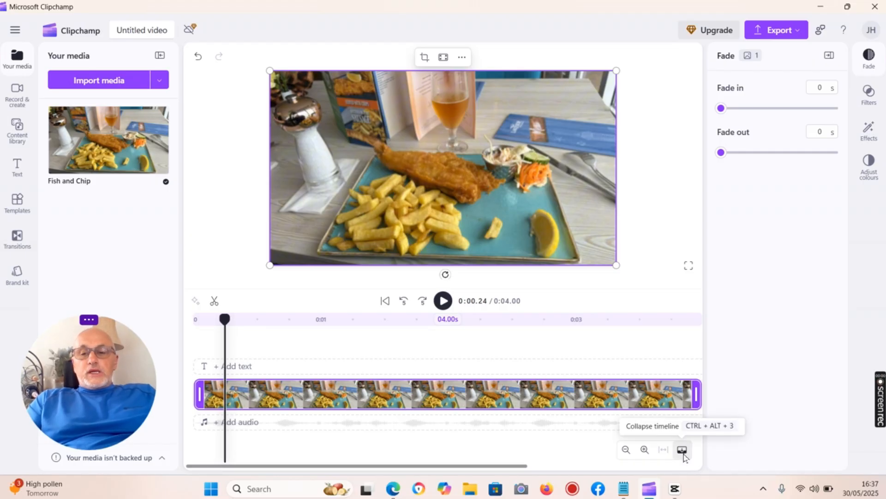
Collapse the timeline to enlarge the preview and expand it again
click(683, 455)
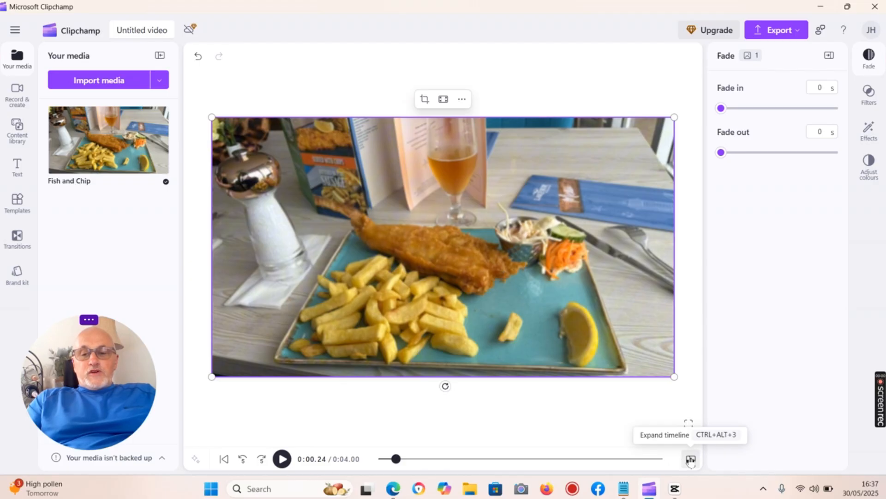
click(691, 460)
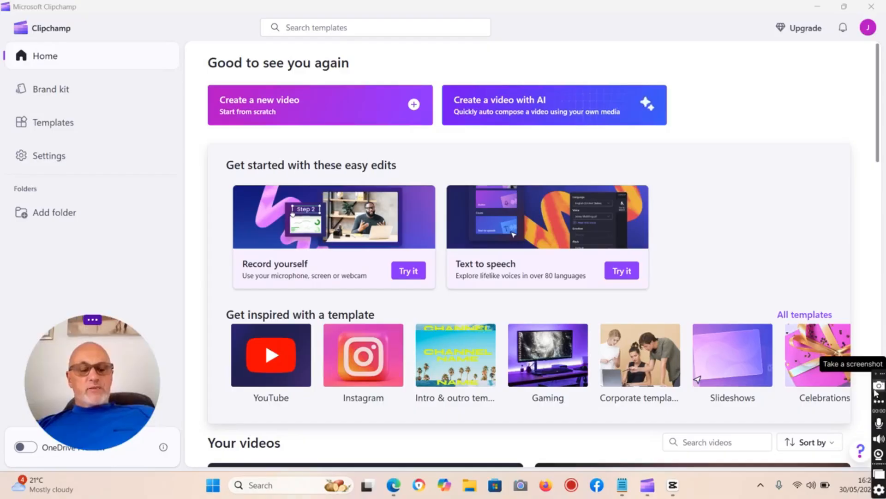
Look through the Clipchamp home page, from the easy edits and templates to the end of the existing video projects
click(879, 157)
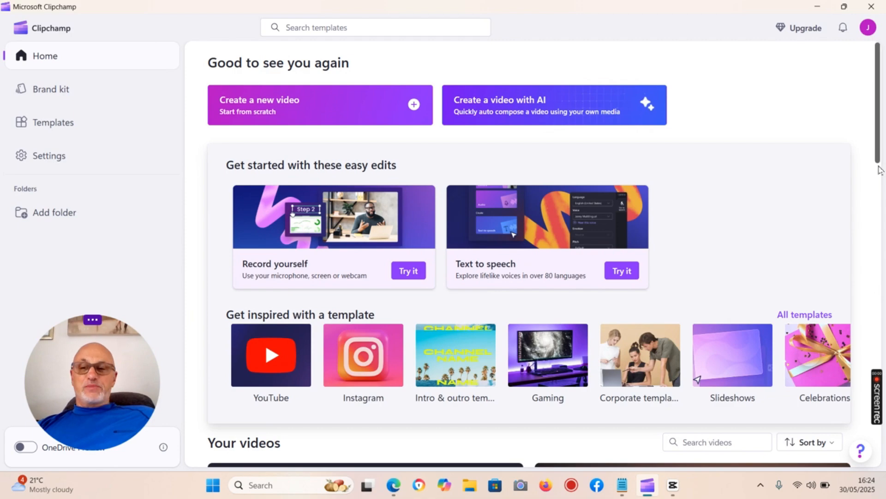
scroll(879, 207, down, 5)
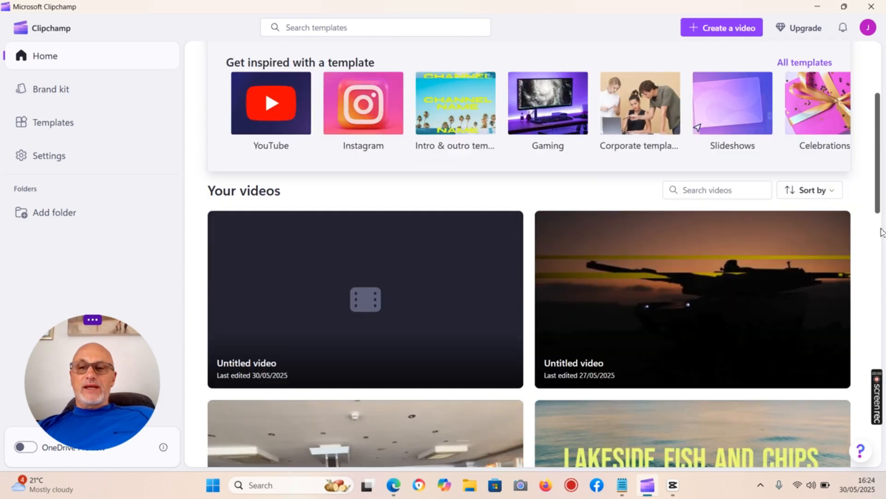
scroll(882, 267, down, 3)
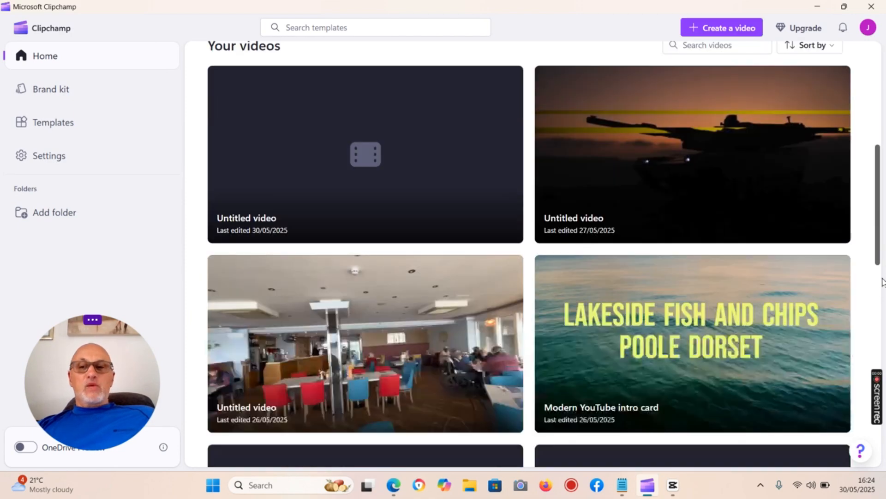
scroll(884, 211, up, 10)
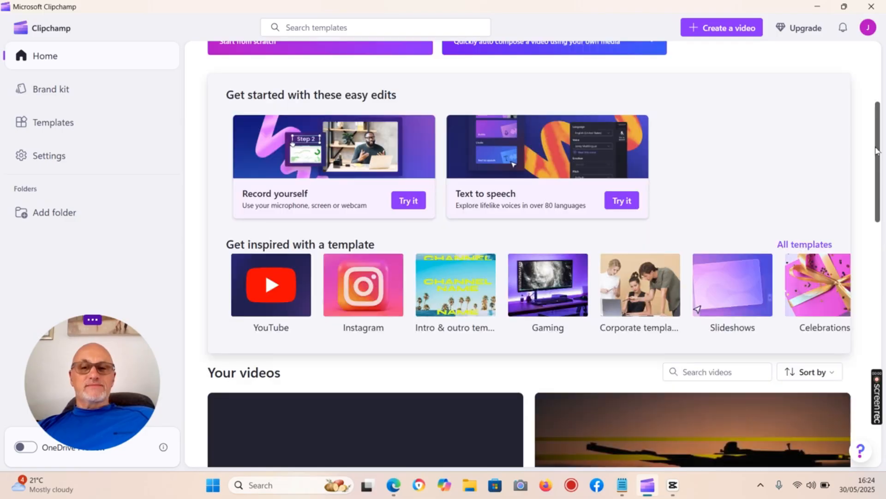
scroll(873, 213, down, 9)
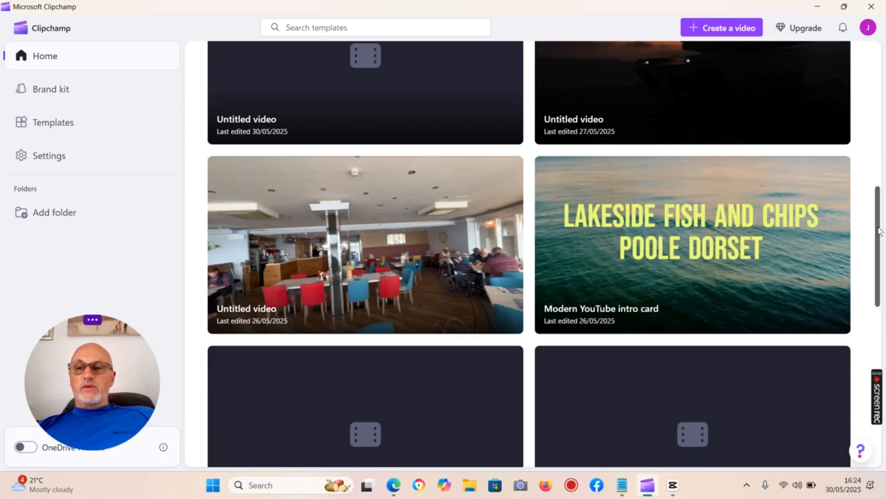
drag(885, 313, 885, 441)
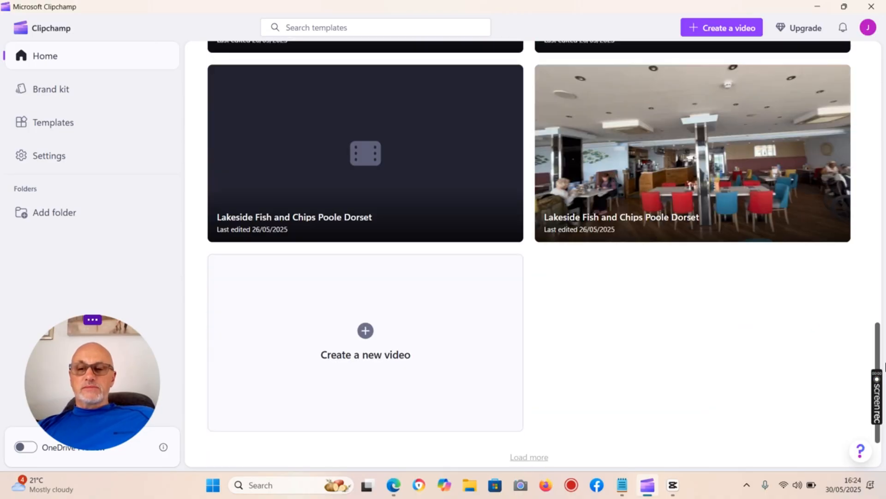
drag(877, 107, 876, 79)
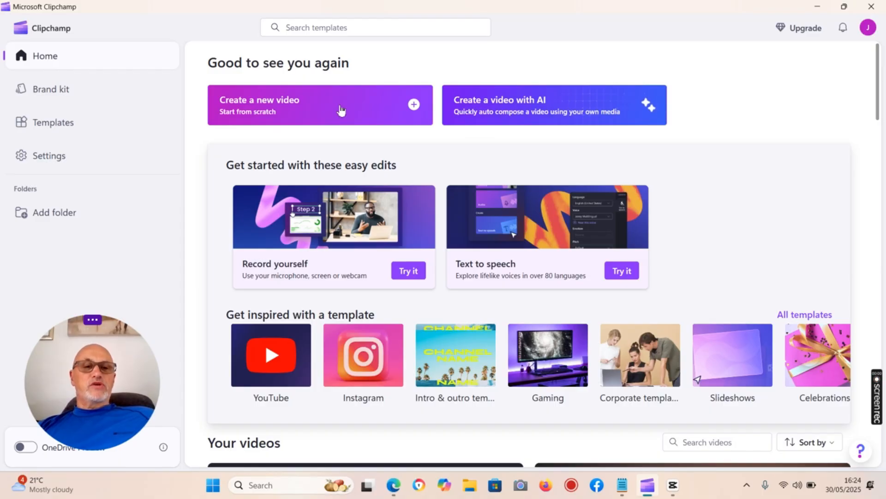
Create a new video from scratch and import the image 26.05.2025_17.16.27_REC from the Lakeside folder
click(406, 112)
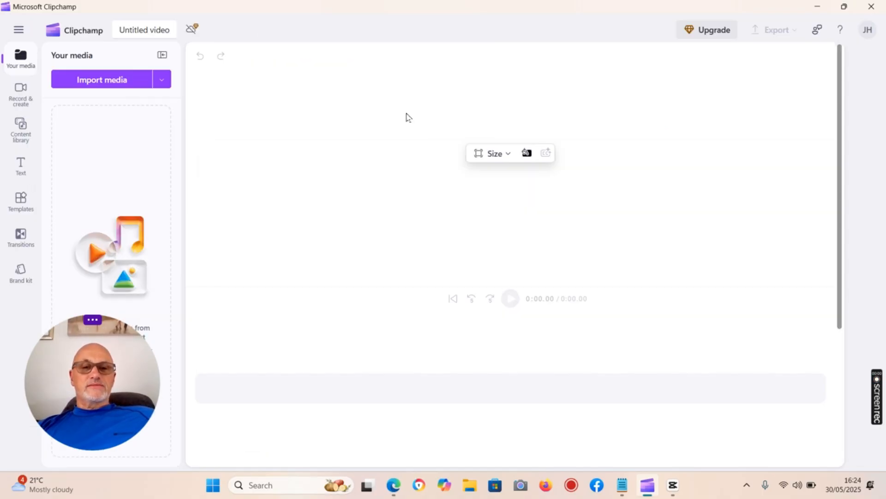
click(97, 83)
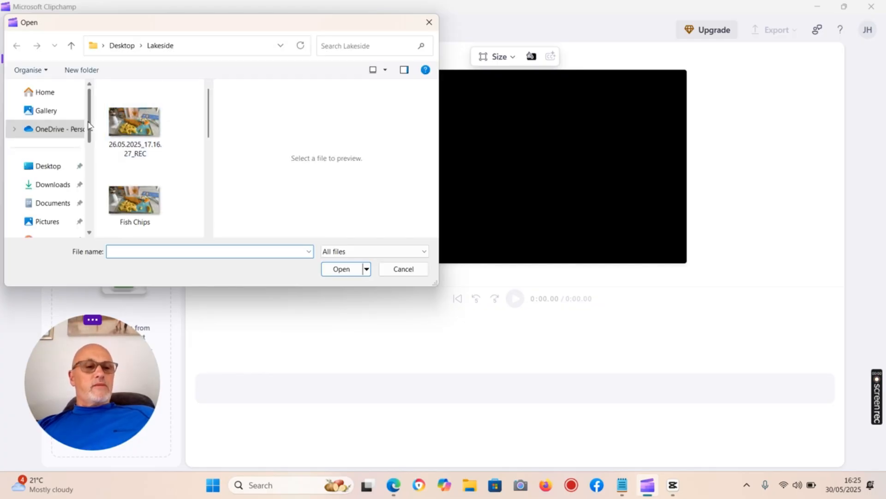
drag(89, 124, 90, 202)
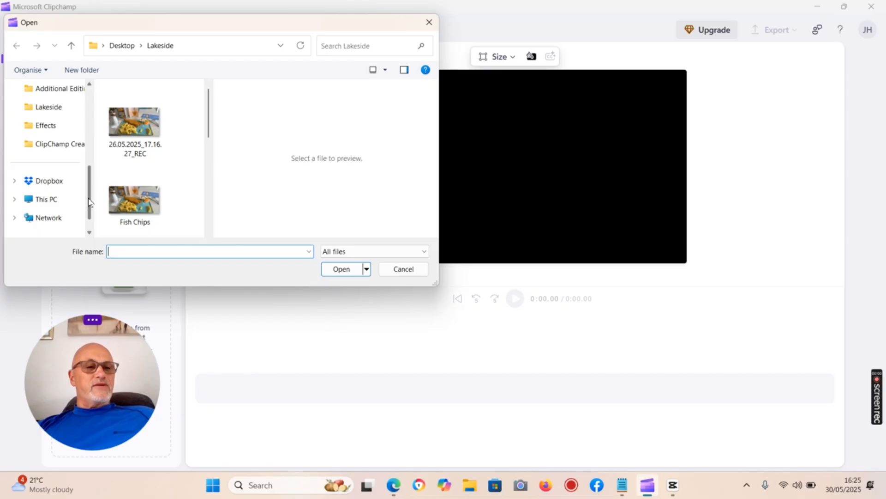
scroll(90, 202, up, 5)
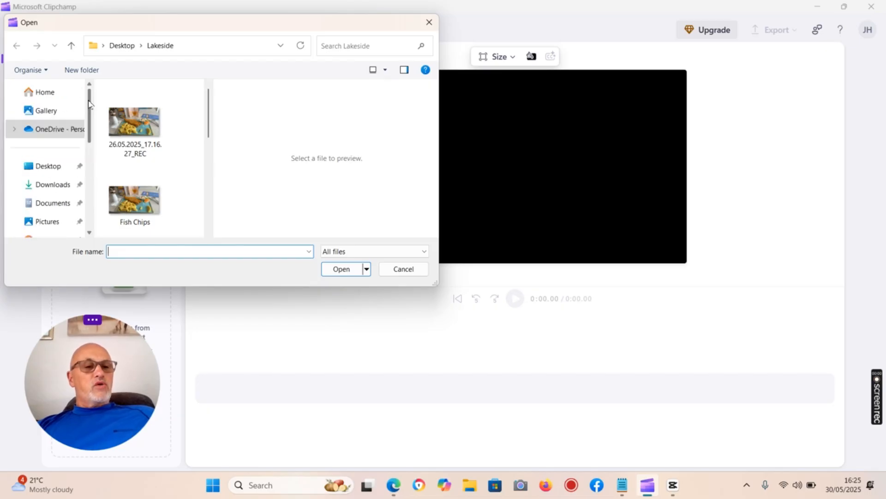
double_click(140, 135)
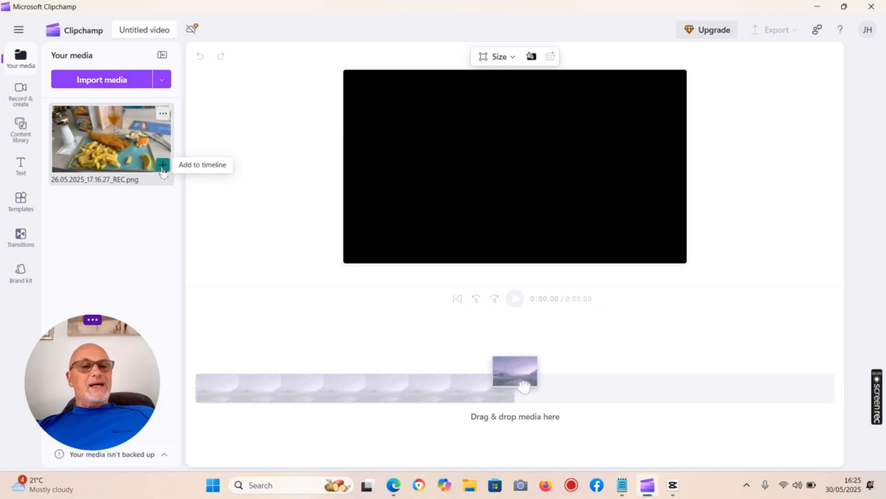
Rename the imported image as Fish and Chip and add it to the timeline
click(164, 117)
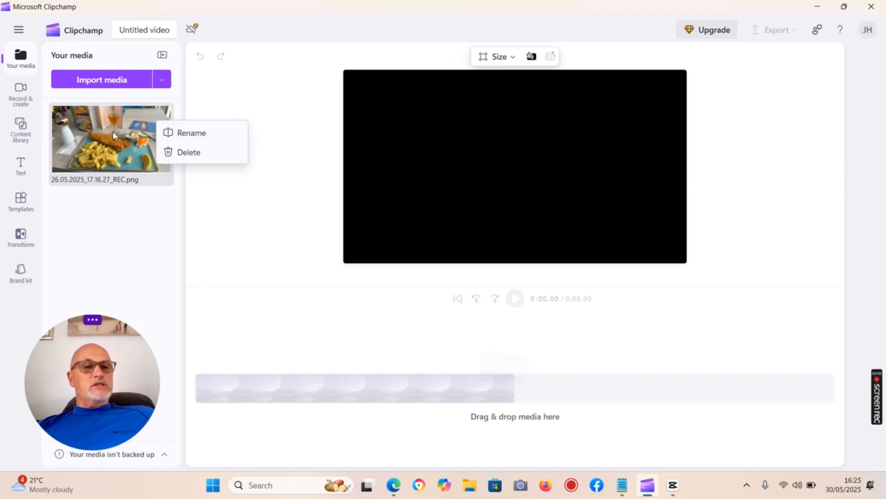
click(184, 133)
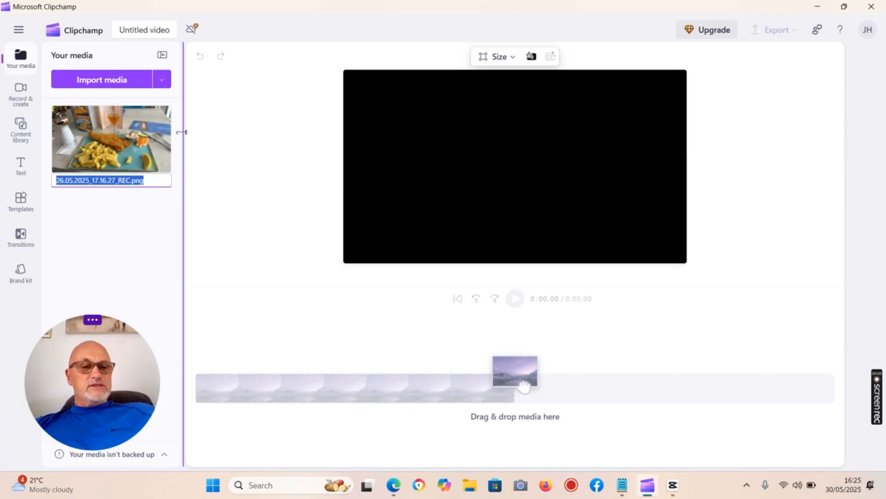
text(Fisha)
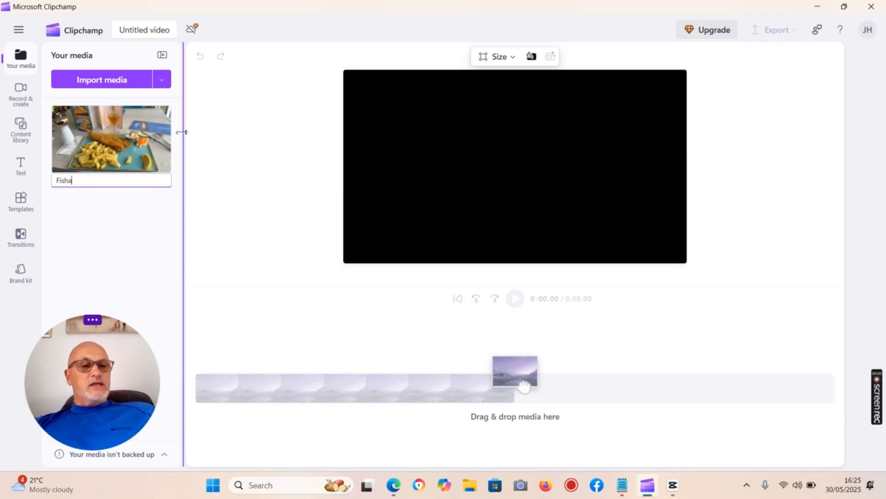
key(BackSpace)
text(a)
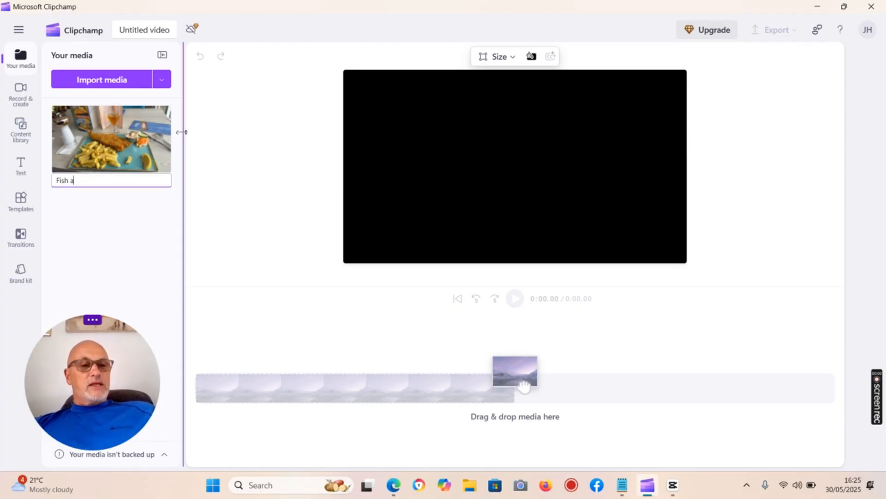
text(nd Chip)
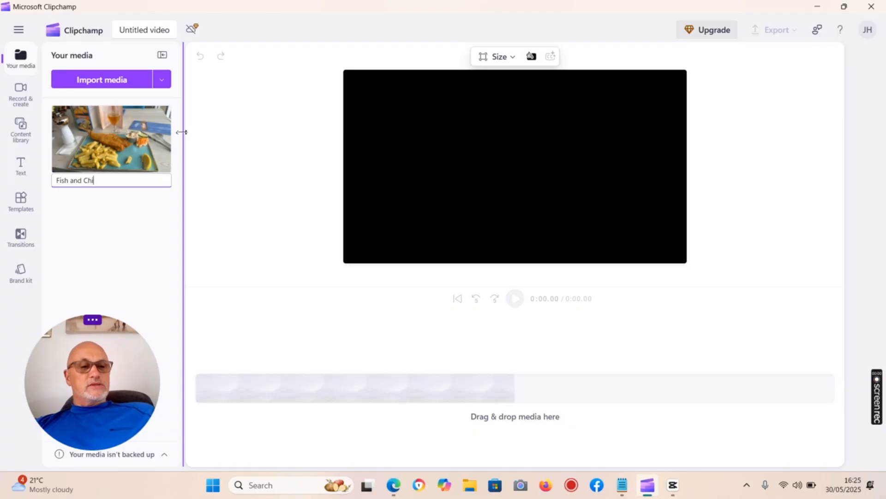
click(119, 235)
drag(117, 153, 309, 401)
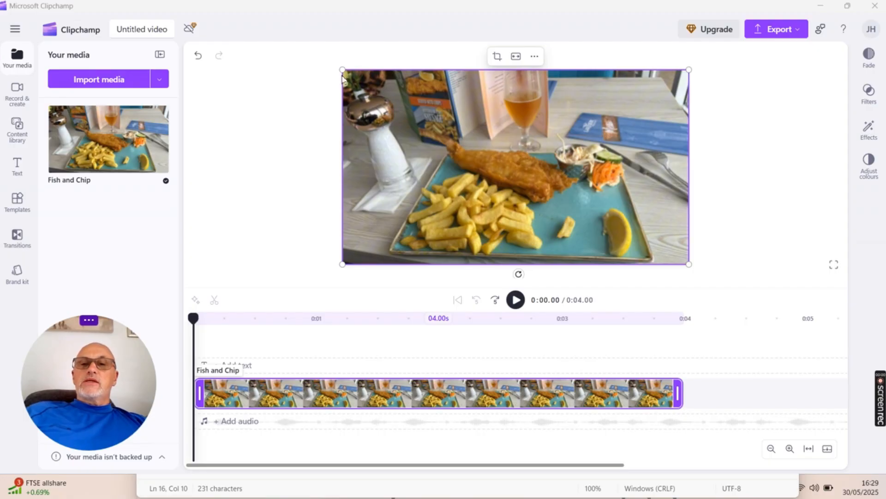
Try enlarging, shrinking and moving the Fish and Chip image within the preview frame
drag(343, 67, 293, 40)
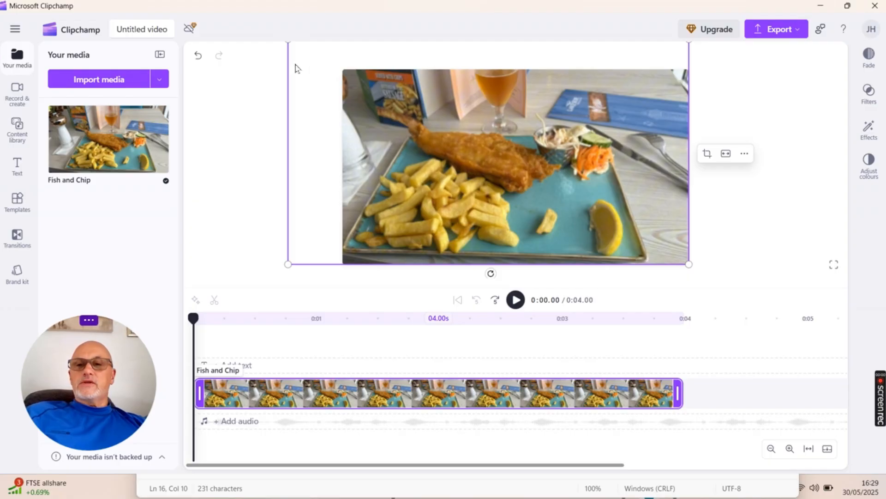
drag(308, 88, 355, 124)
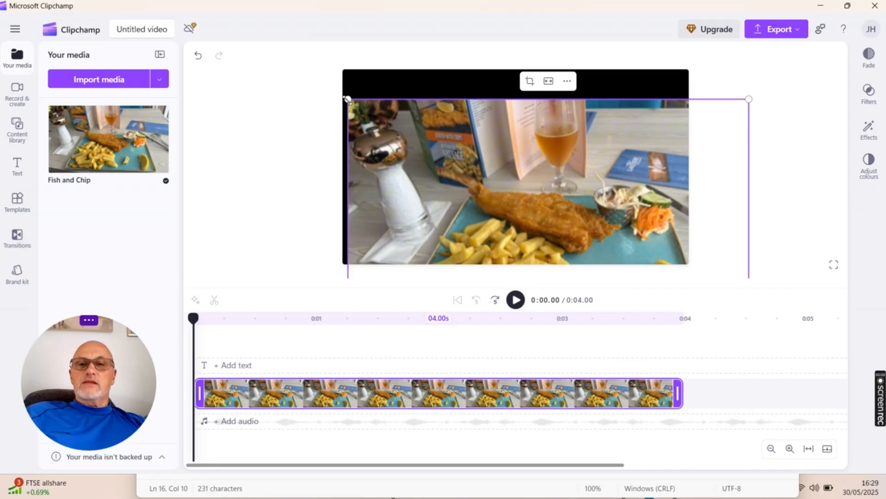
drag(348, 99, 410, 134)
click(394, 82)
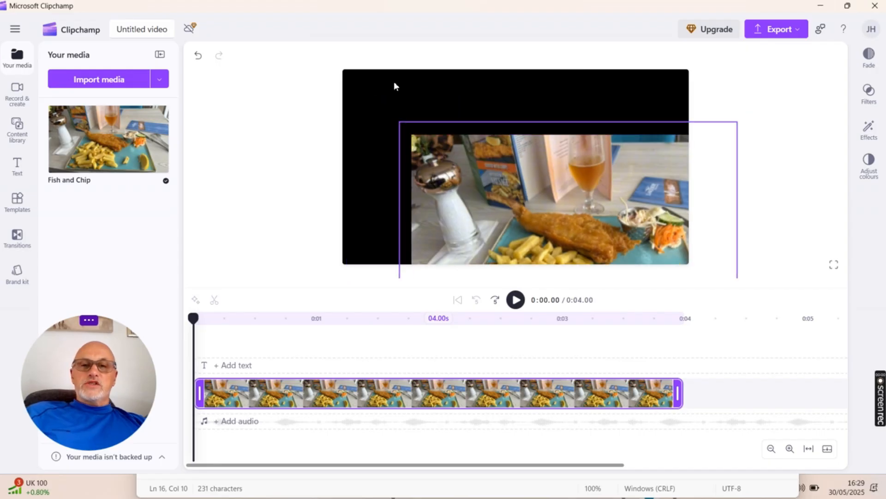
mouse_move(394, 82)
mouse_down()
mouse_move(377, 78)
mouse_move(396, 92)
mouse_up()
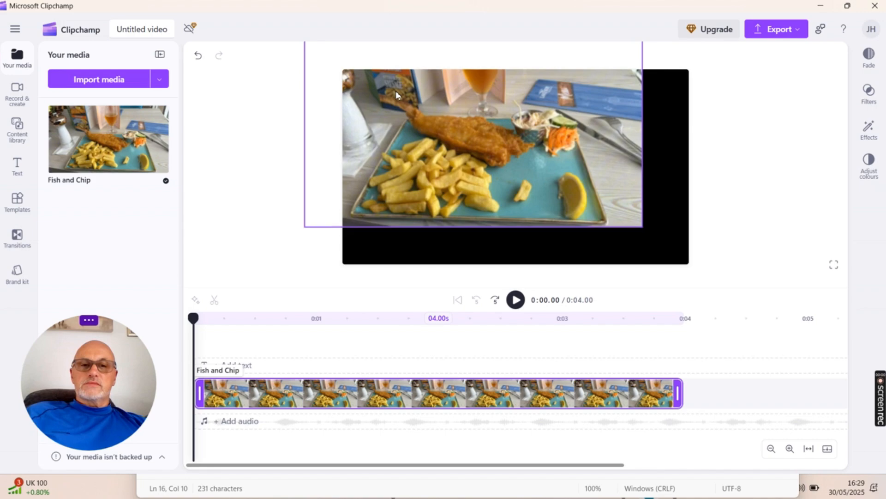
drag(396, 94, 420, 115)
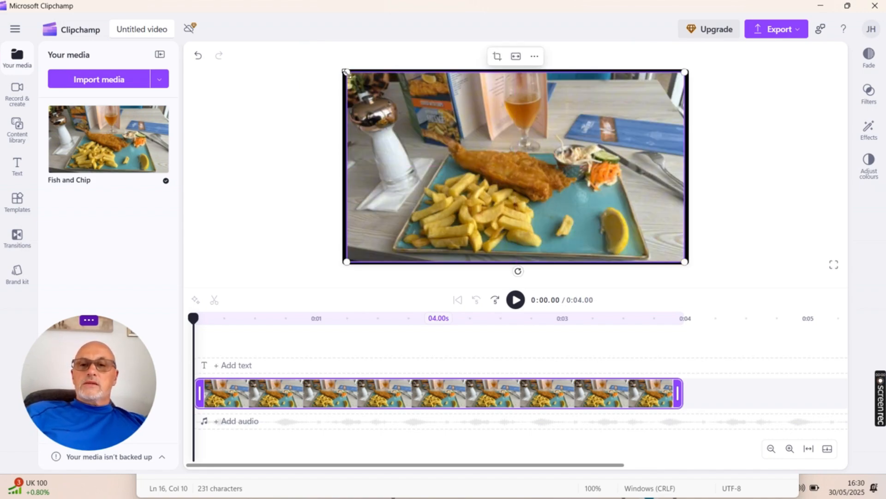
drag(342, 69, 339, 68)
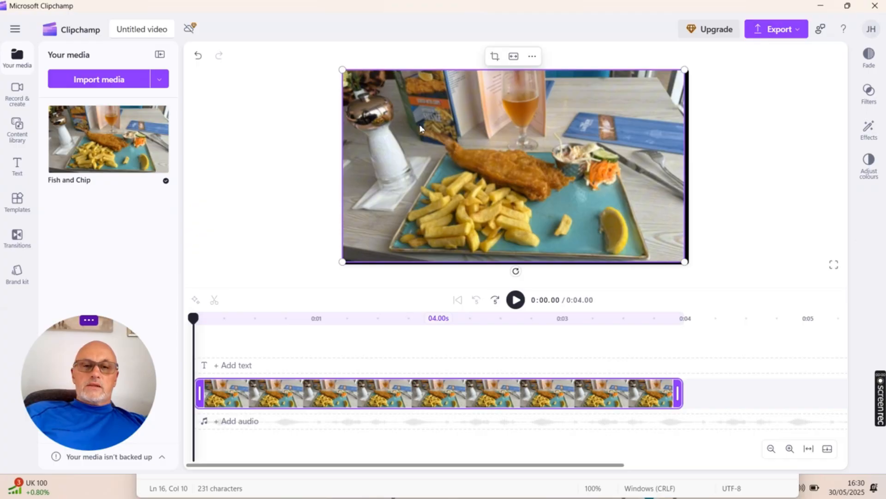
drag(420, 123, 422, 128)
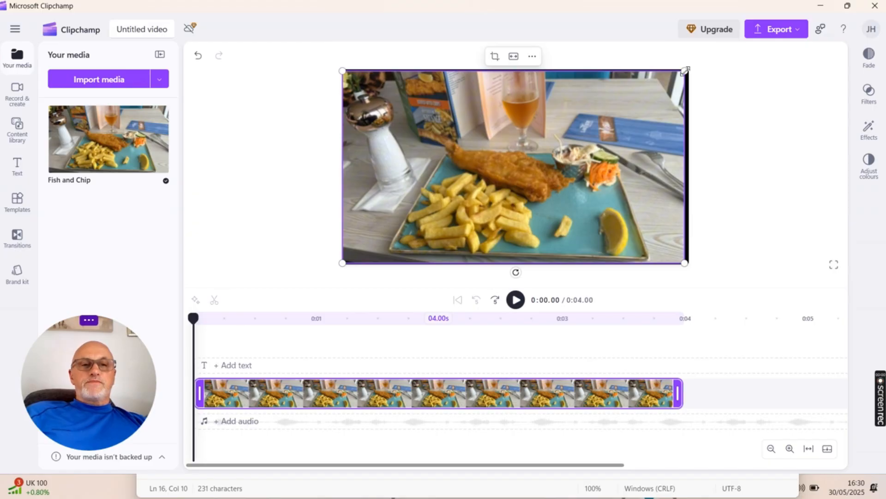
drag(689, 72, 691, 67)
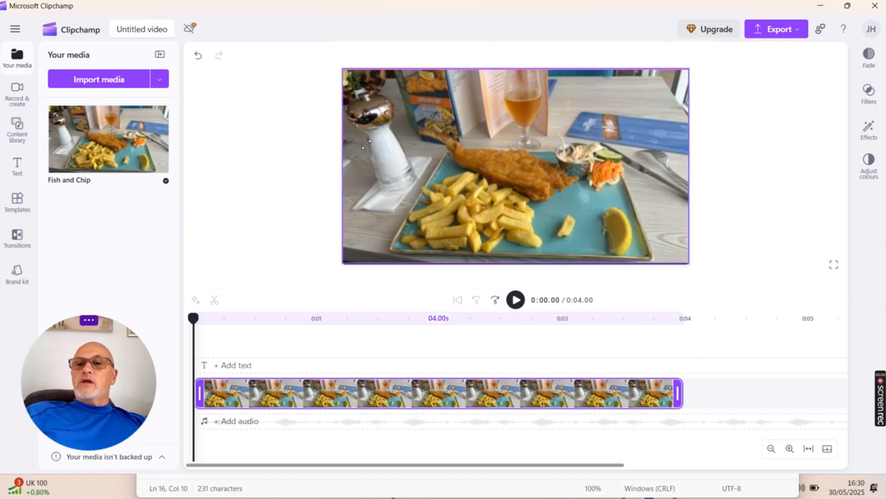
Undo all the resizing and moving done to the image in the preview
click(198, 65)
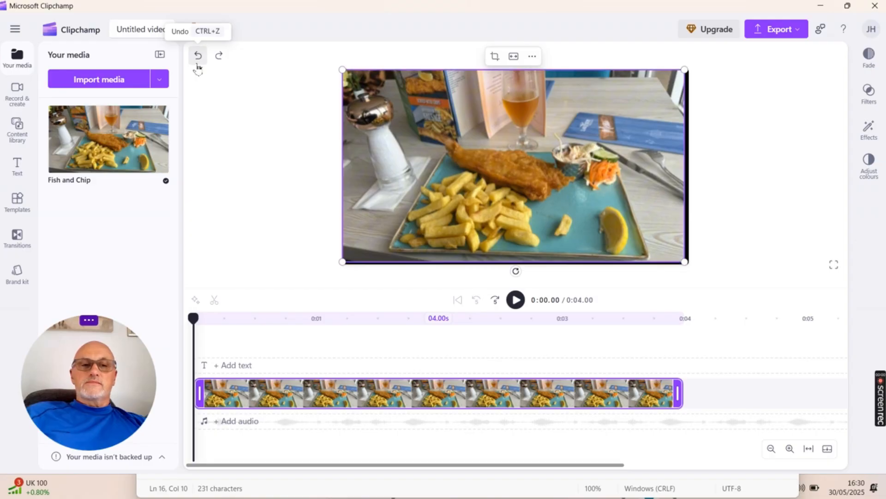
click(198, 65)
click(198, 66)
click(198, 65)
click(198, 66)
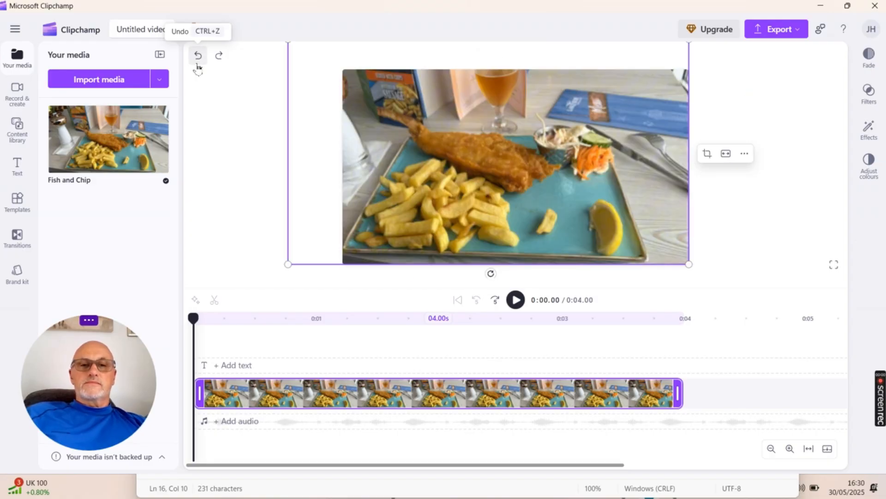
click(198, 65)
click(198, 65)
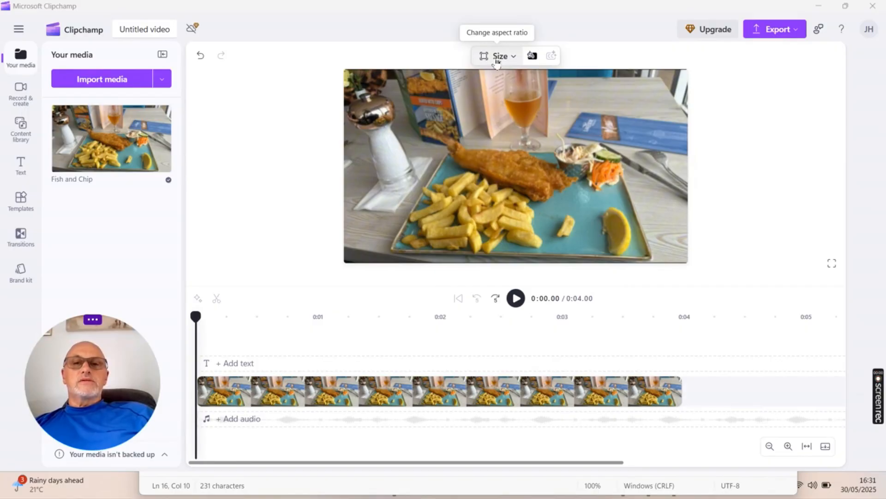
Try cropping the Fish and Chip image from its corners and discard the crop
click(546, 149)
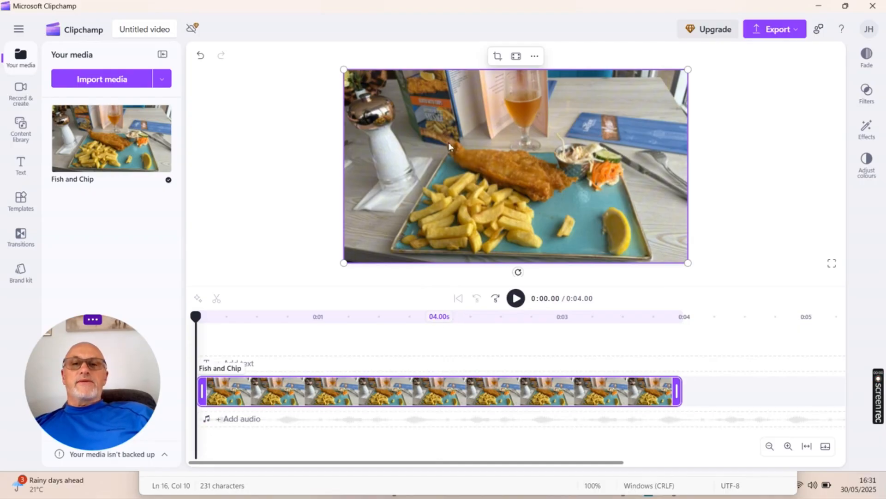
click(498, 58)
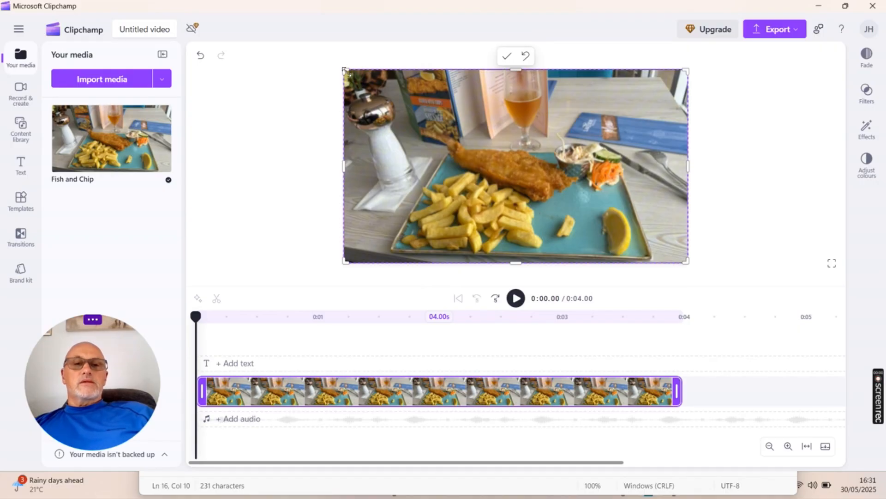
drag(346, 72, 404, 77)
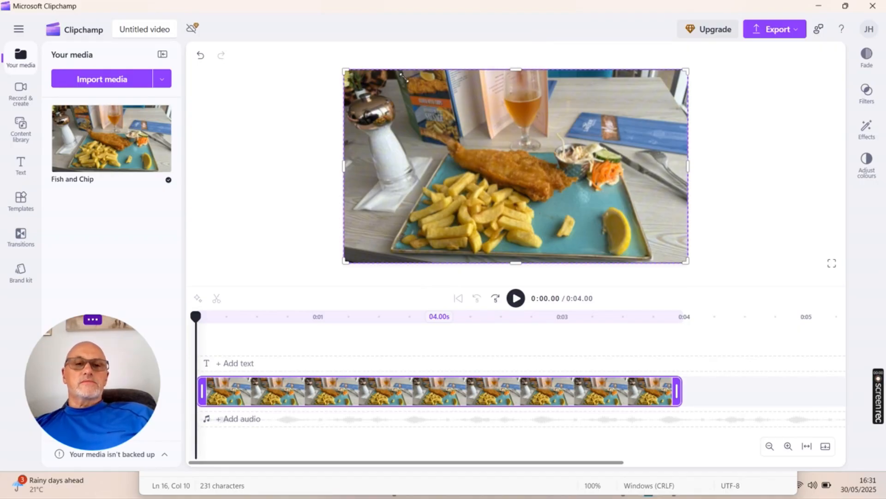
mouse_move(684, 70)
mouse_down()
mouse_move(664, 110)
mouse_move(687, 70)
mouse_up()
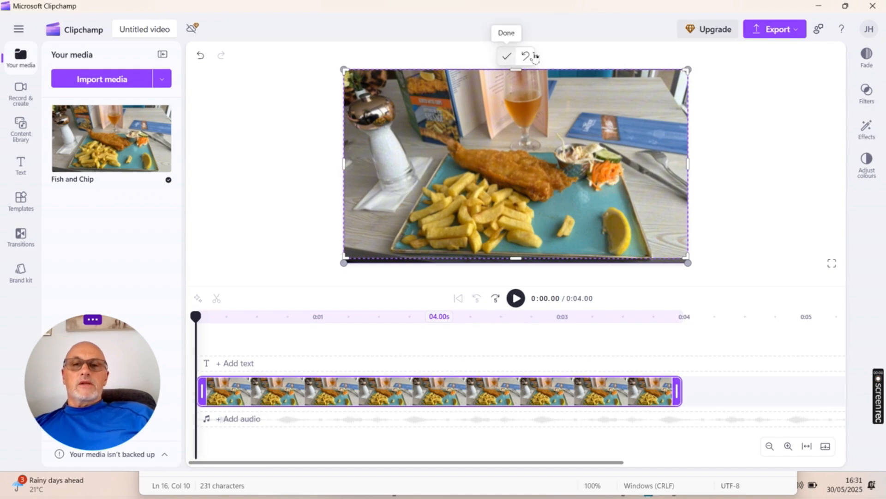
click(527, 56)
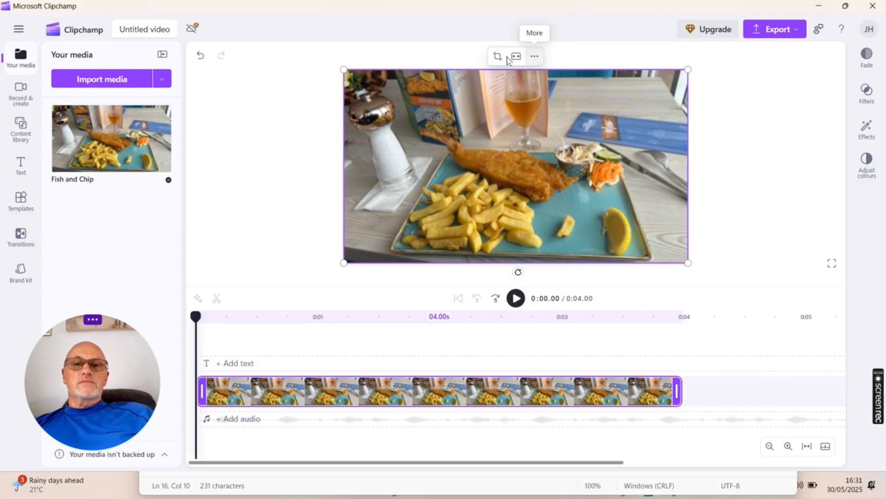
Toggle how the image fits the frame, and look through its rotate, flip, picture-in-picture, background removal and further options
click(516, 57)
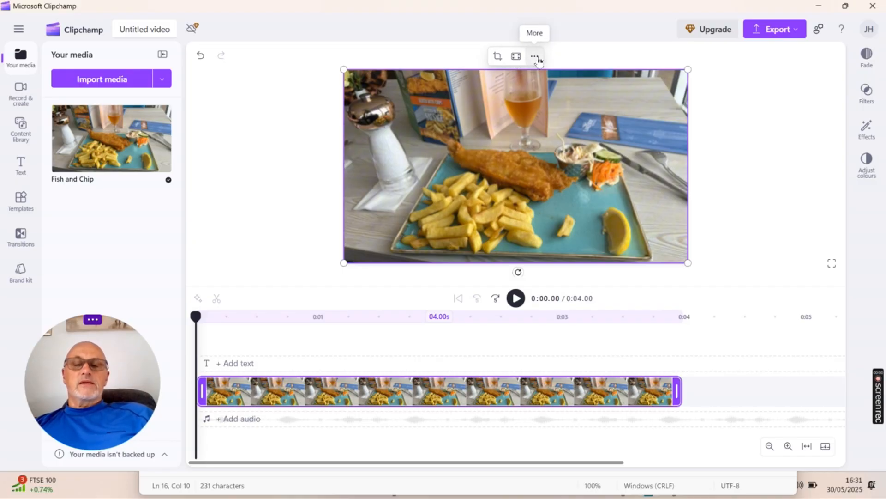
click(538, 60)
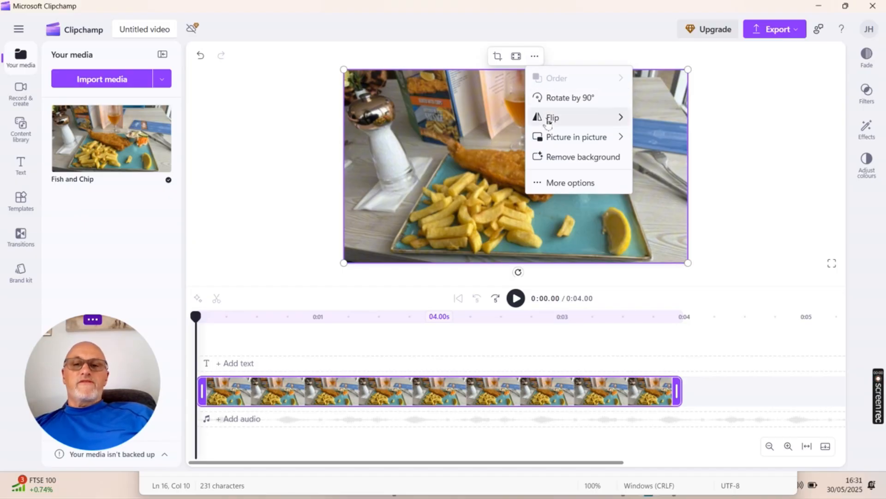
mouse_move(548, 123)
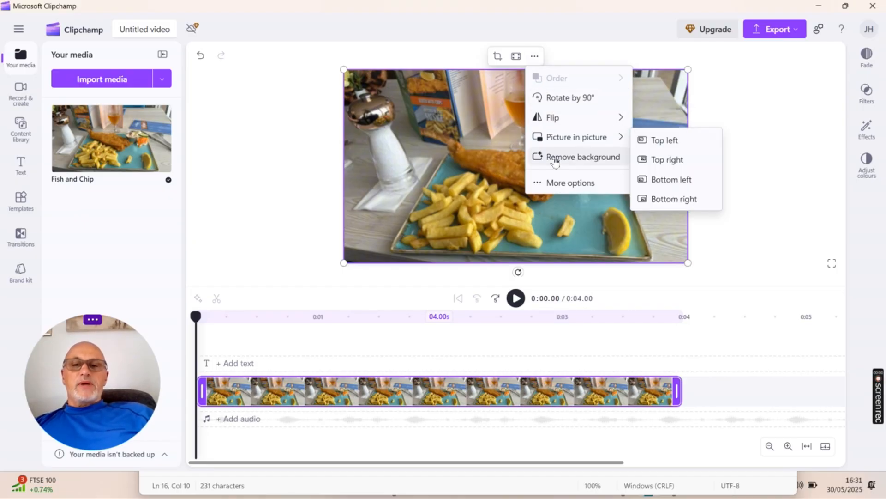
click(552, 183)
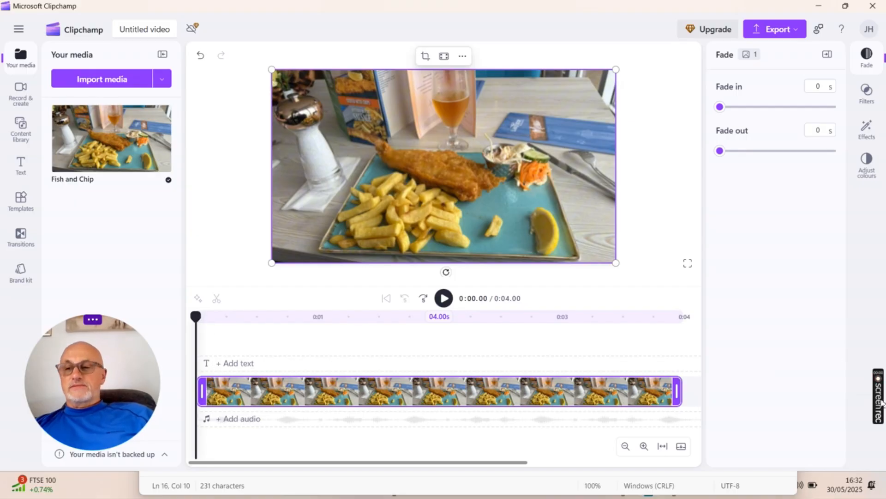
Preview the aspect ratios from Vertical 9:16 to Portrait 2:3 and keep the video at Wide 16:9
mouse_move(880, 400)
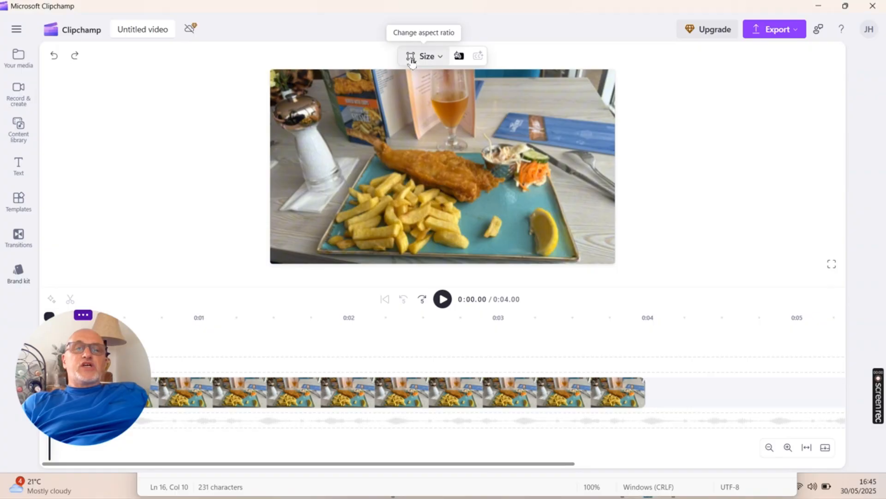
click(412, 58)
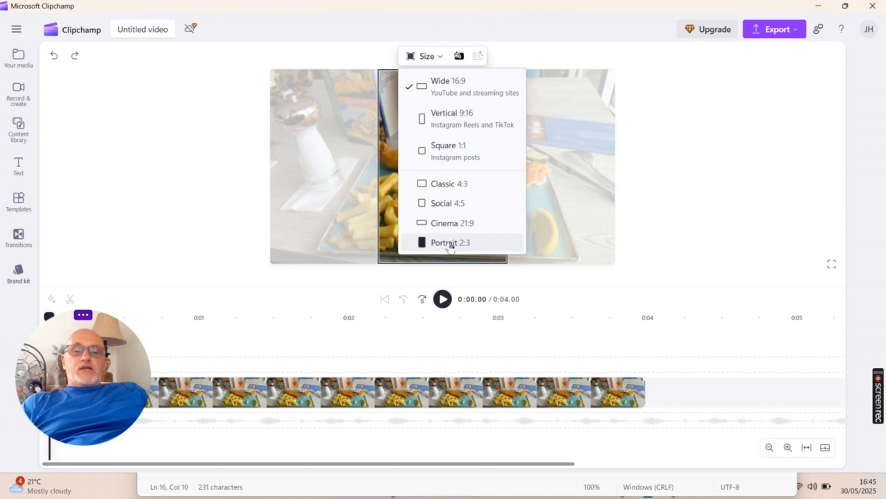
click(440, 93)
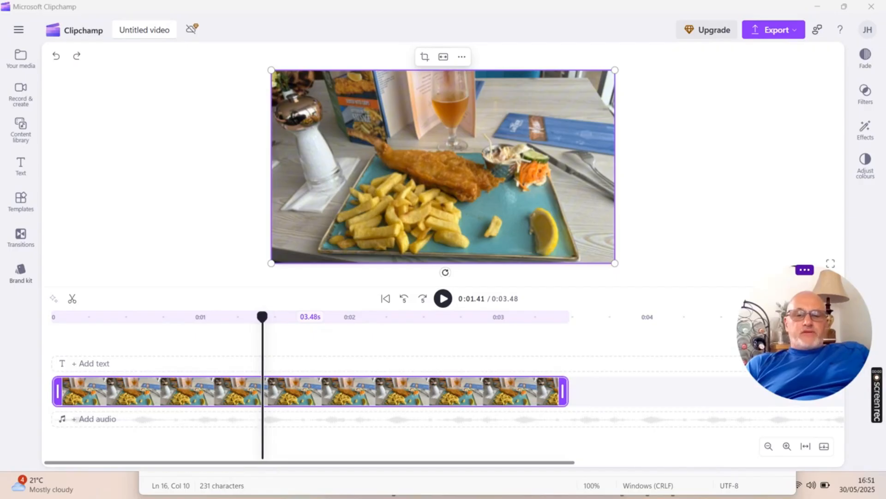
Trim the end of the Fish and Chip clip back to about 2.73 s on the timeline
click(569, 391)
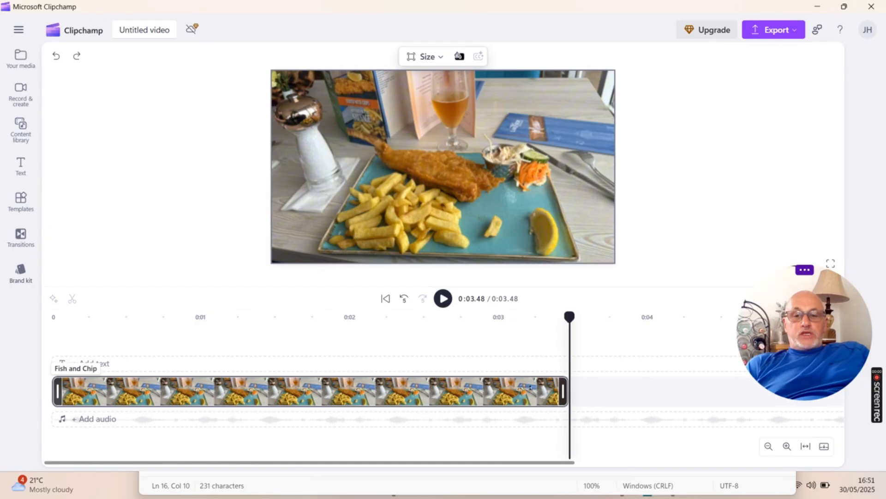
click(485, 391)
drag(567, 391, 456, 393)
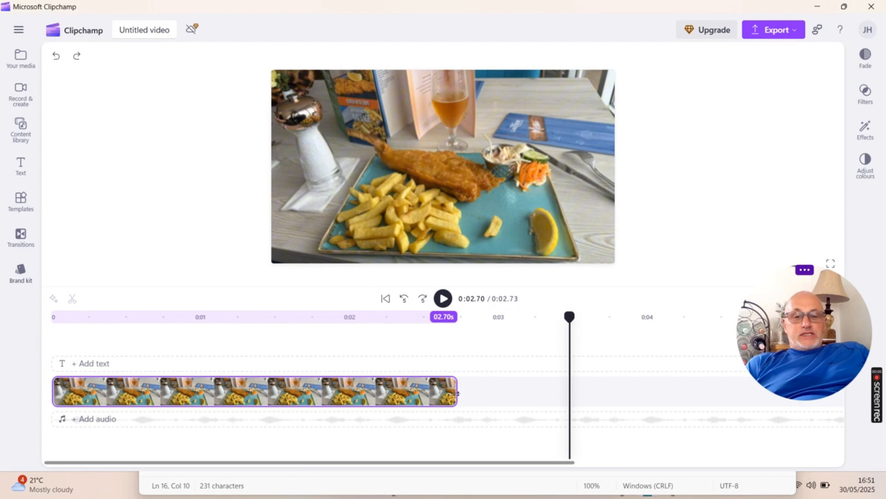
click(213, 385)
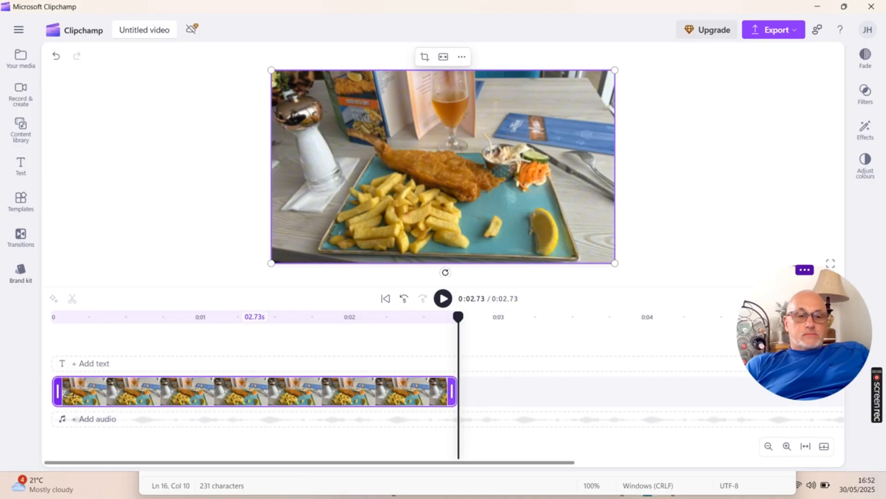
Trim the clip's start by about 0.5 s and move the clip back to the beginning of the timeline
drag(70, 395, 144, 396)
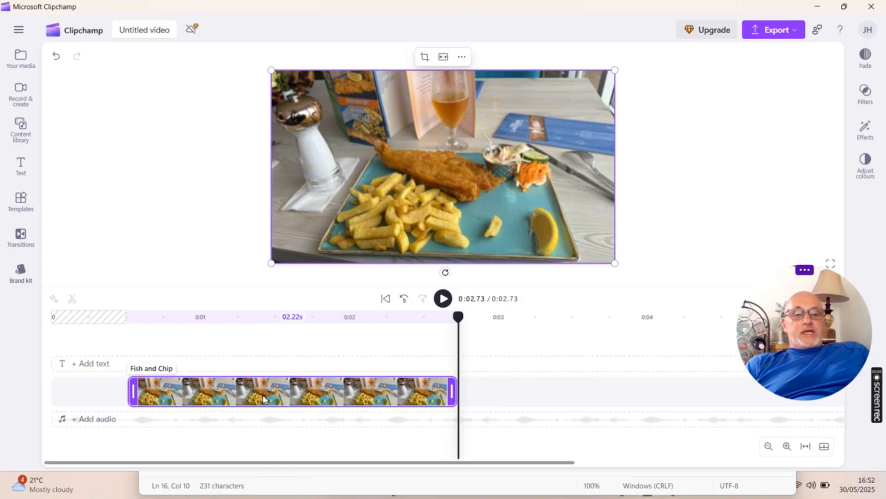
drag(263, 399, 187, 399)
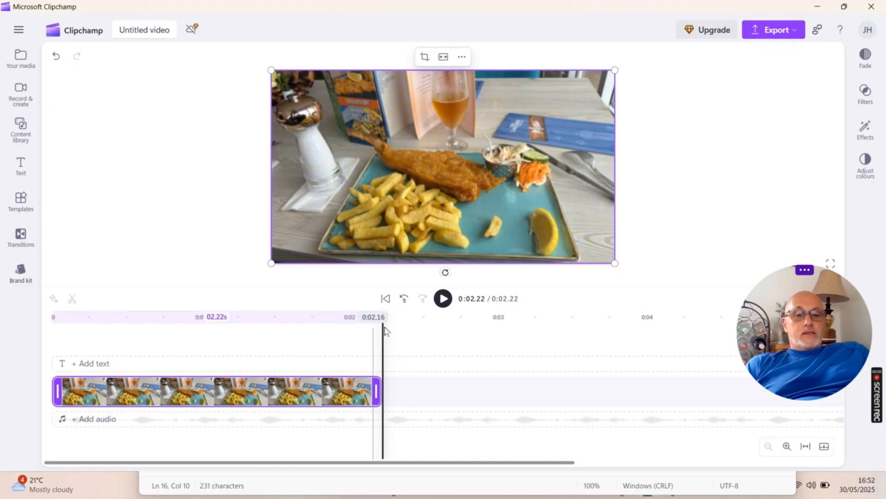
Split the Fish and Chip clip at about 1.44 s, and place the playhead at about 1.12 s
drag(385, 330, 303, 332)
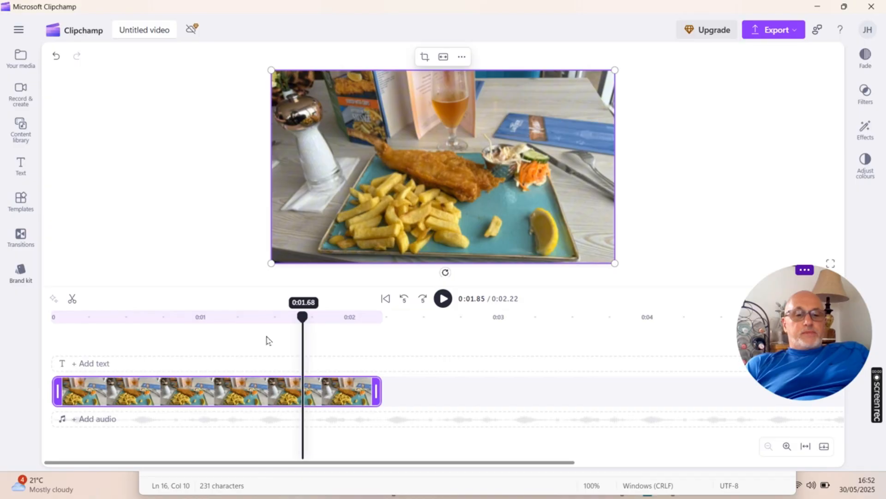
click(266, 339)
key(s)
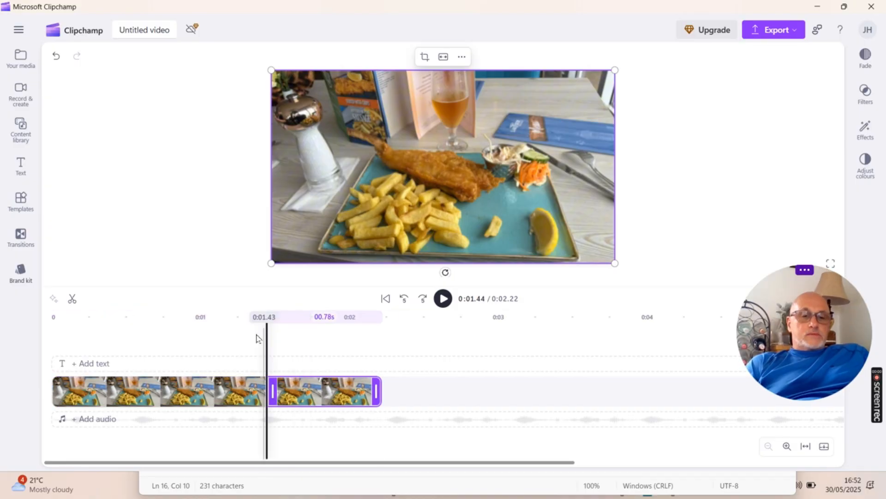
click(229, 331)
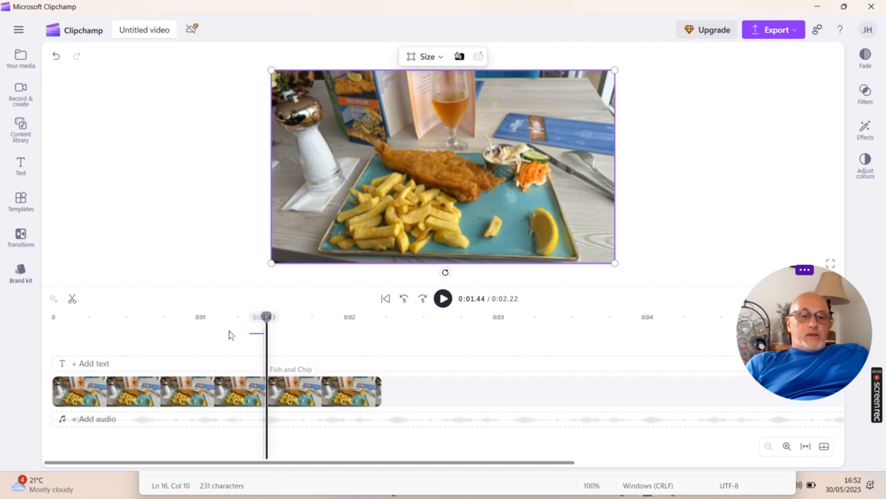
click(220, 333)
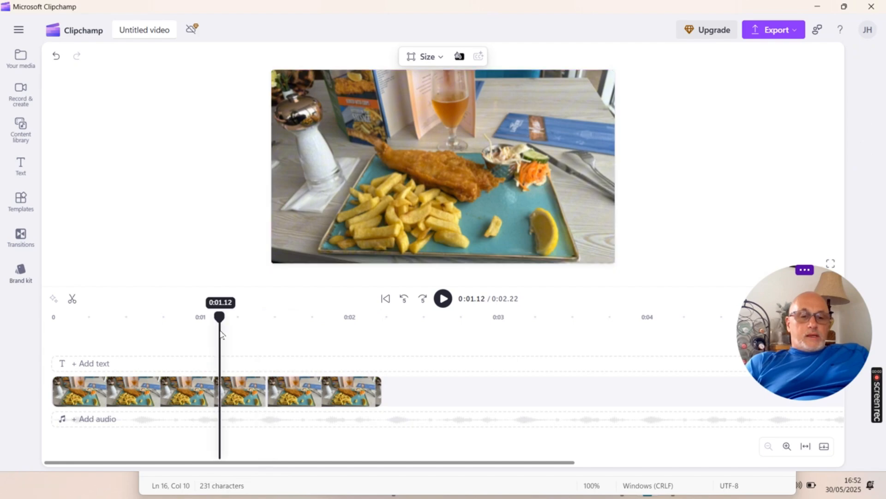
Extend the end of the second Fish and Chip piece to a length of about 4.24 s
click(221, 399)
click(378, 389)
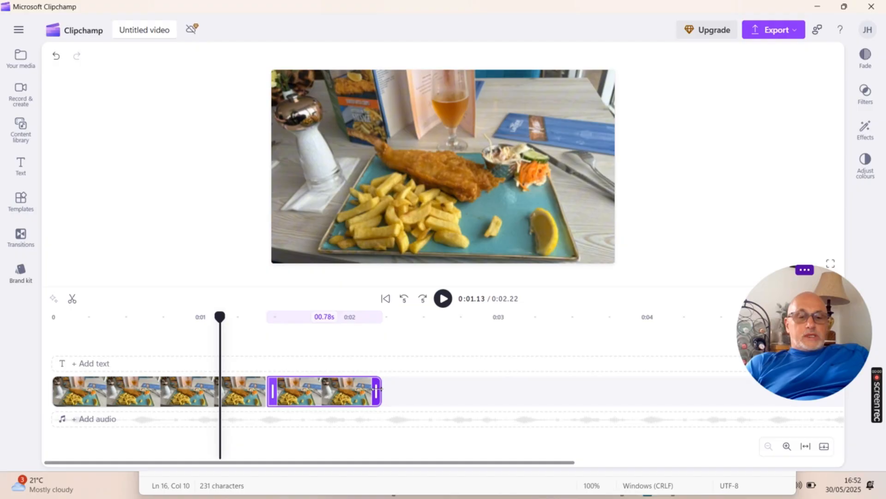
drag(377, 389, 859, 399)
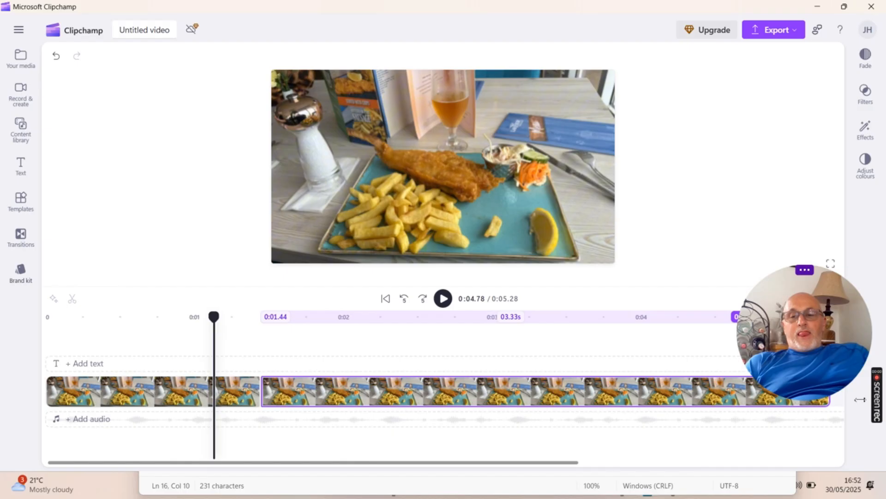
drag(860, 399, 877, 400)
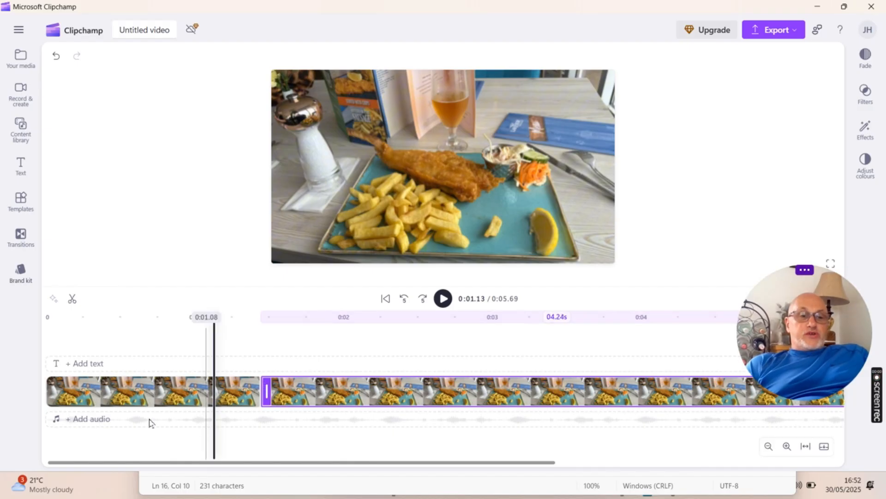
Select the first Fish and Chip piece and undo the recent timeline edits, including the extension and the split
click(75, 394)
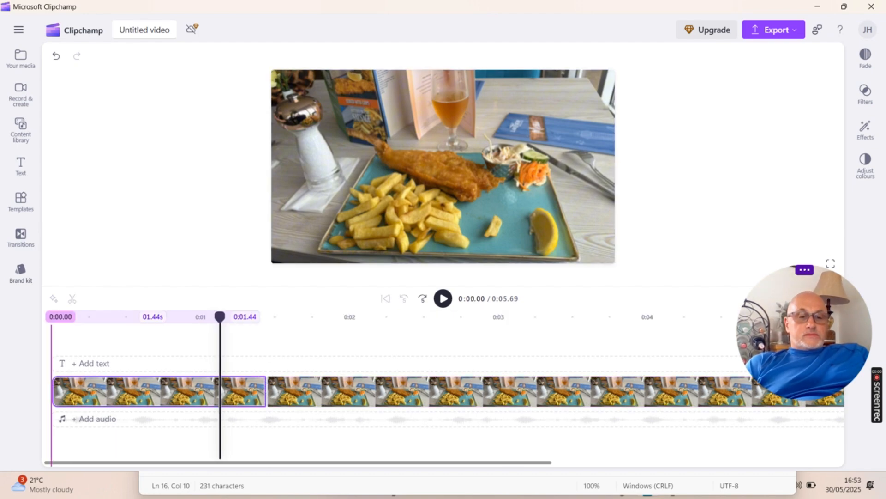
click(199, 392)
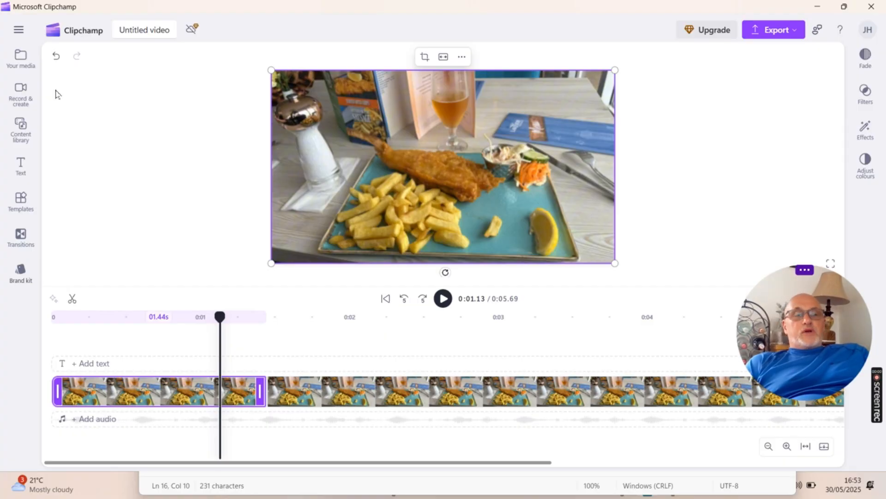
click(55, 57)
click(55, 56)
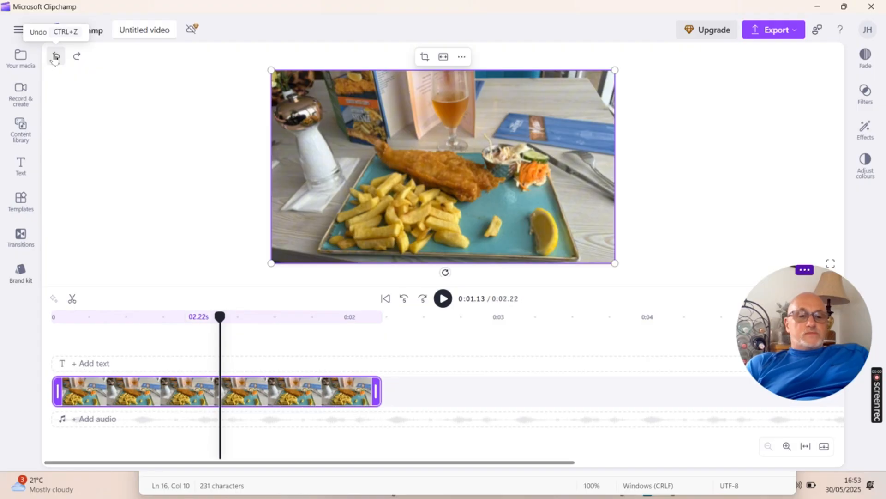
click(54, 56)
click(54, 57)
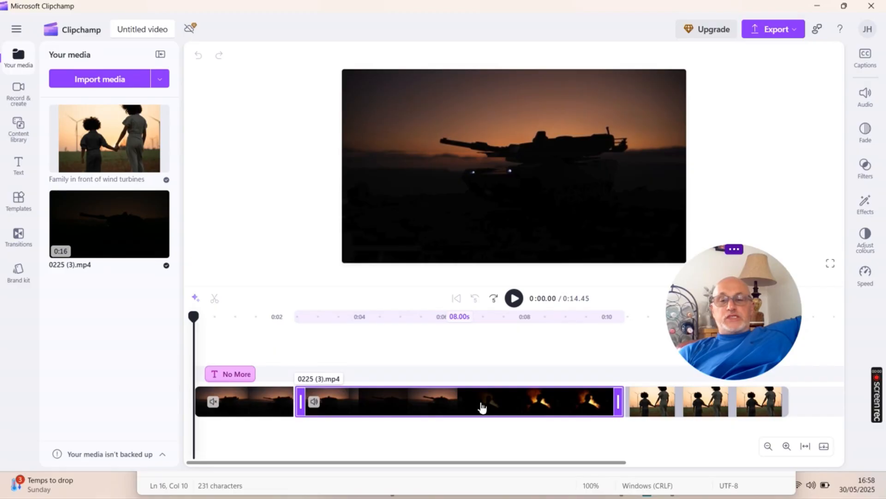
Set the playback speed of the second 0225 (3).mp4 clip to 3x
click(865, 281)
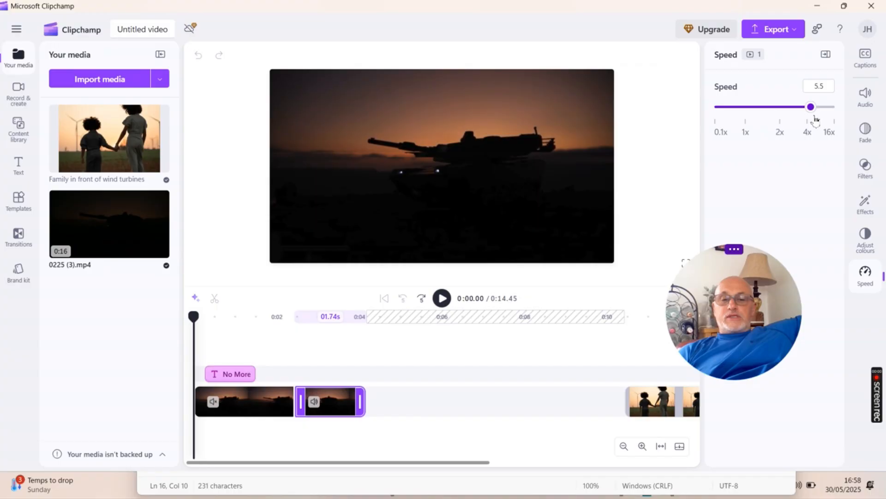
drag(812, 118, 816, 118)
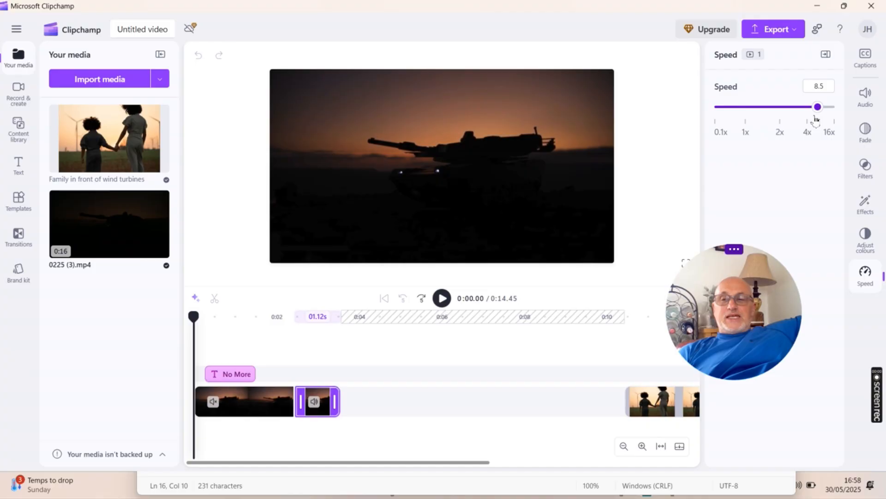
drag(816, 118, 794, 115)
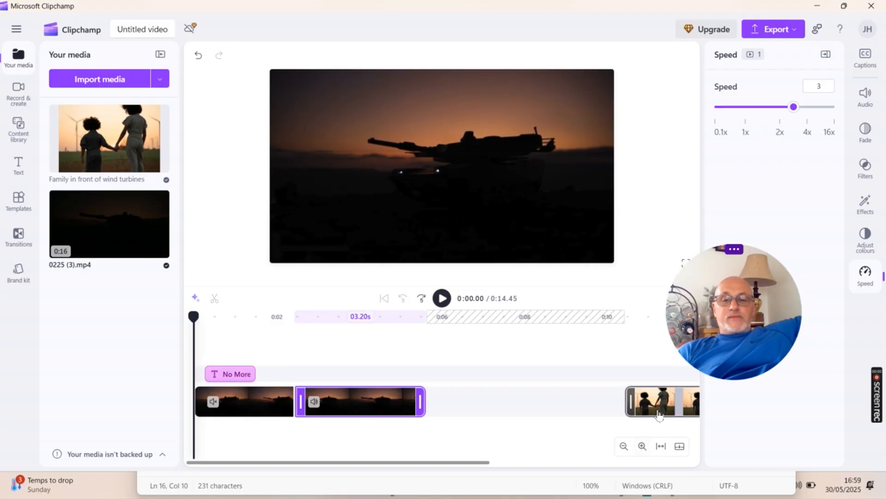
Close the gap by moving the Family in front of wind turbines clip directly behind the sped-up video clip
click(598, 390)
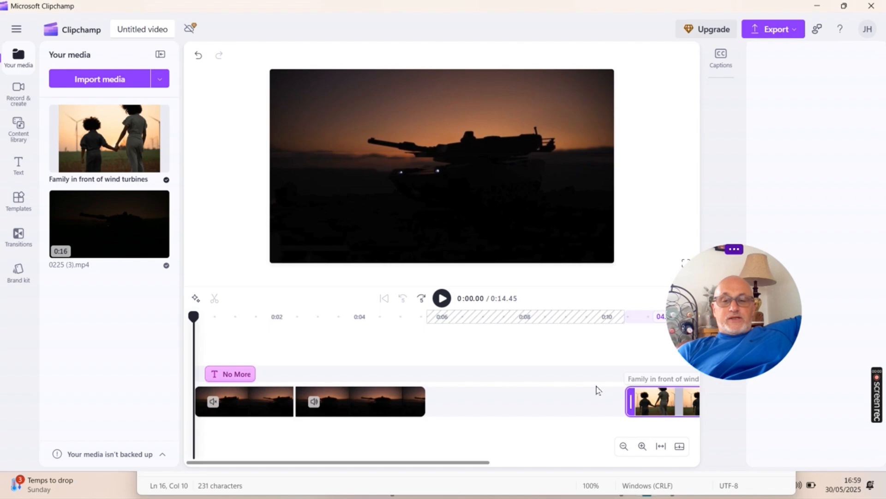
drag(653, 400, 456, 415)
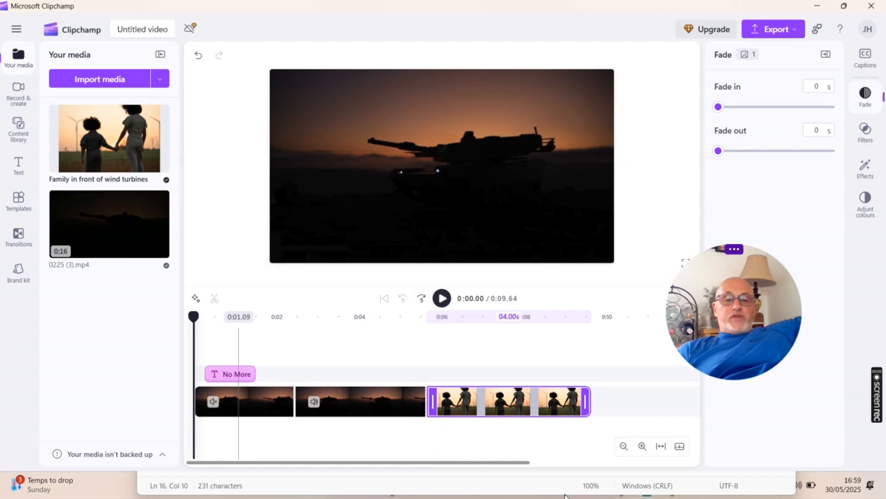
click(629, 447)
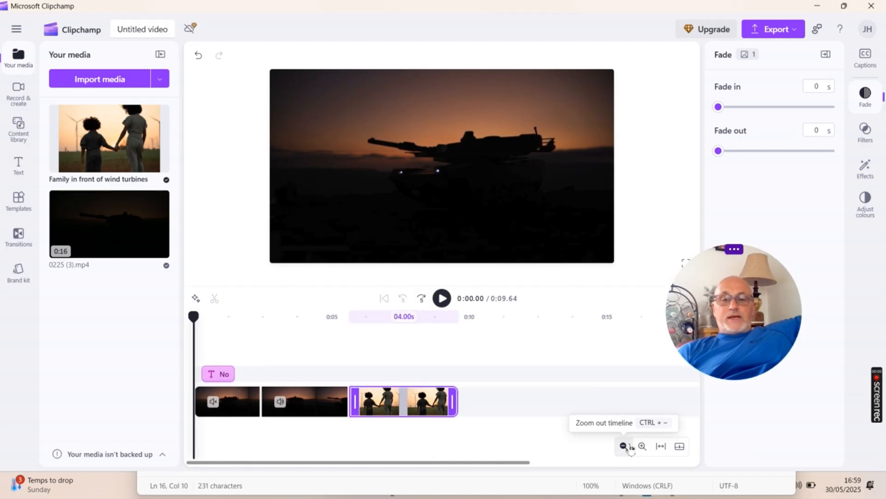
click(628, 447)
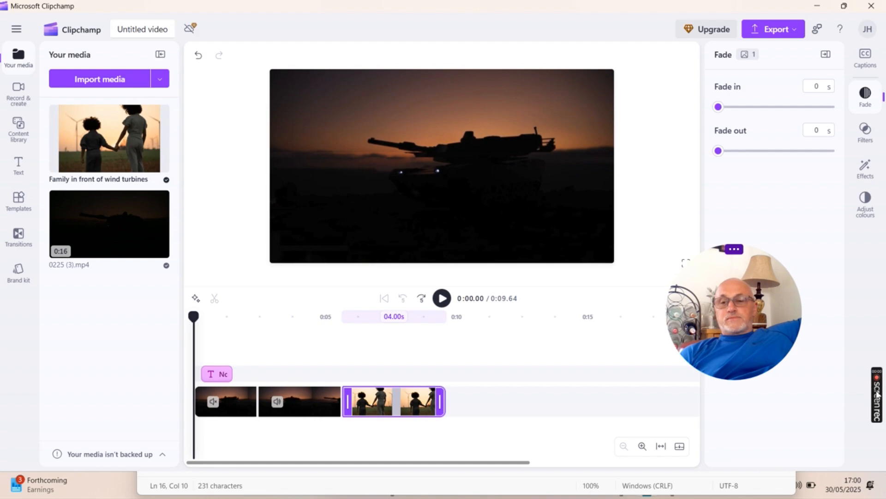
Give the selected last piece of 0225 (3).mp4 a 1 s fade in and a 1.2 s fade out
mouse_move(878, 396)
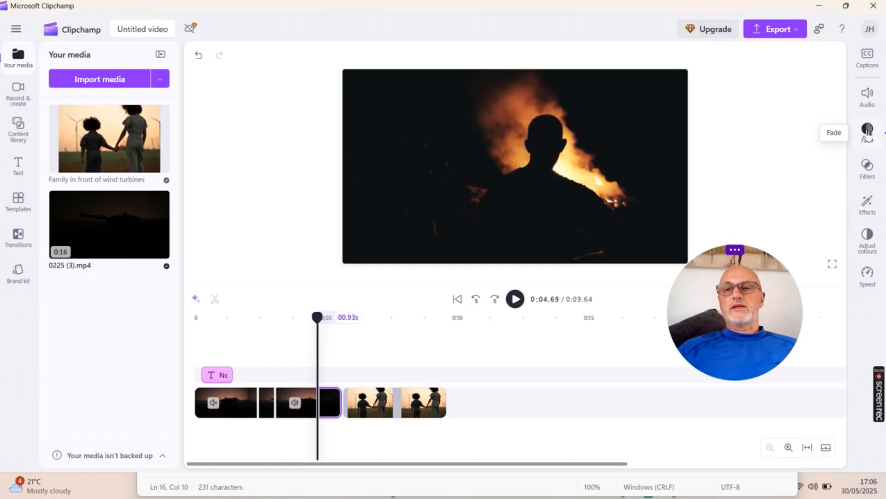
click(868, 131)
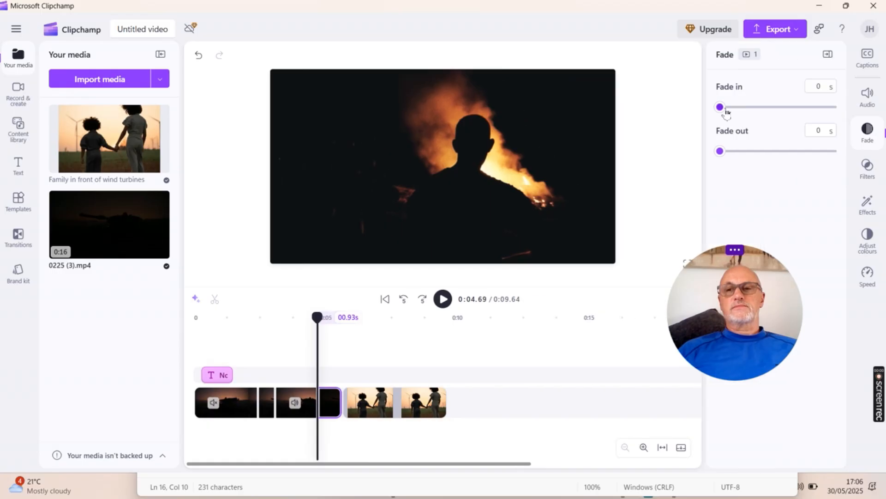
click(778, 108)
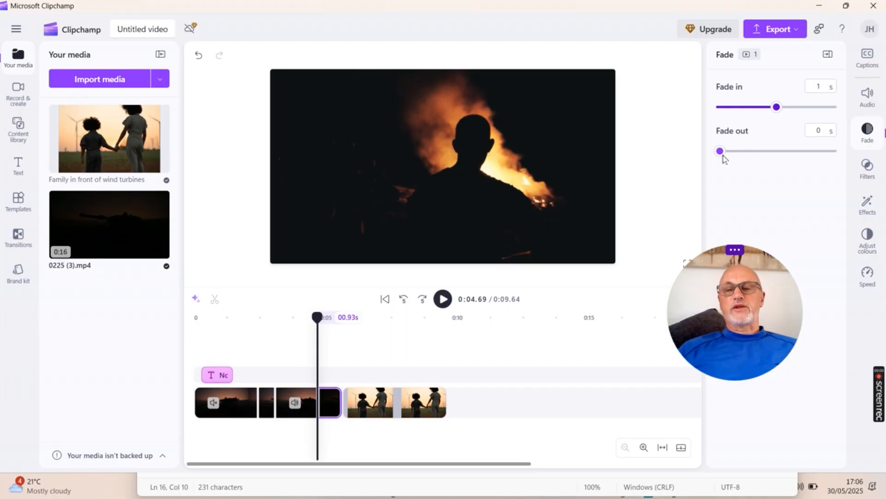
click(774, 154)
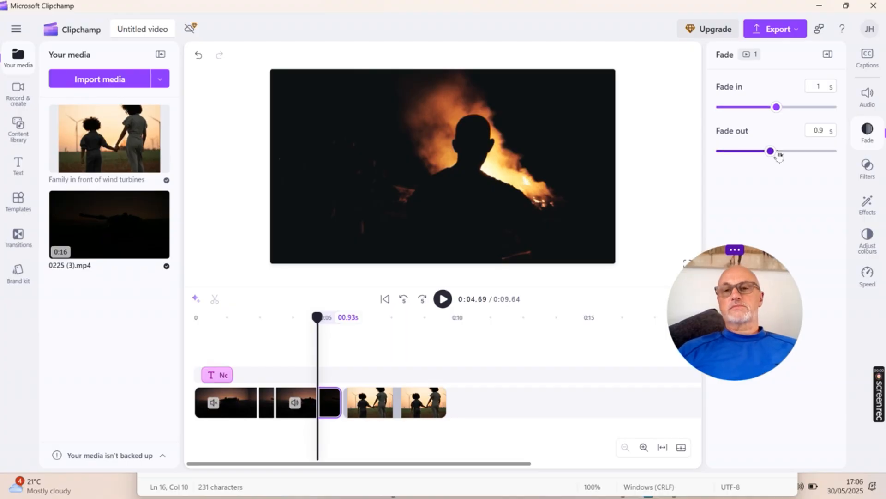
click(788, 151)
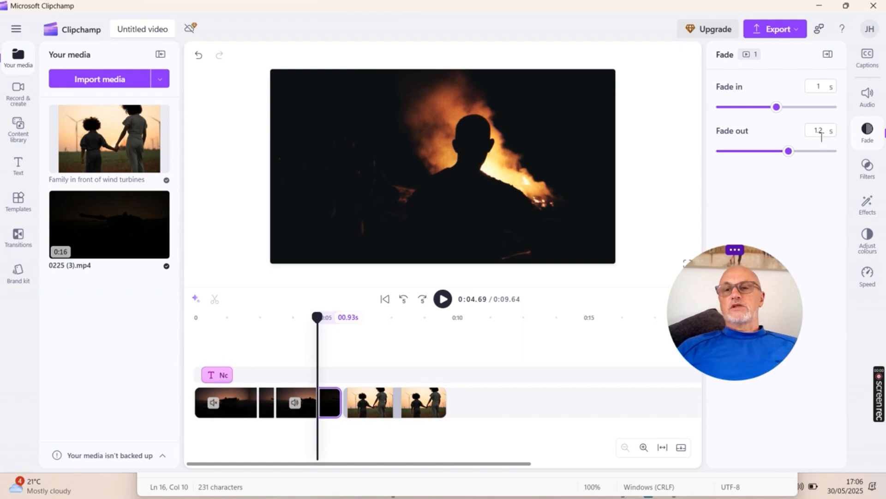
drag(822, 132, 808, 140)
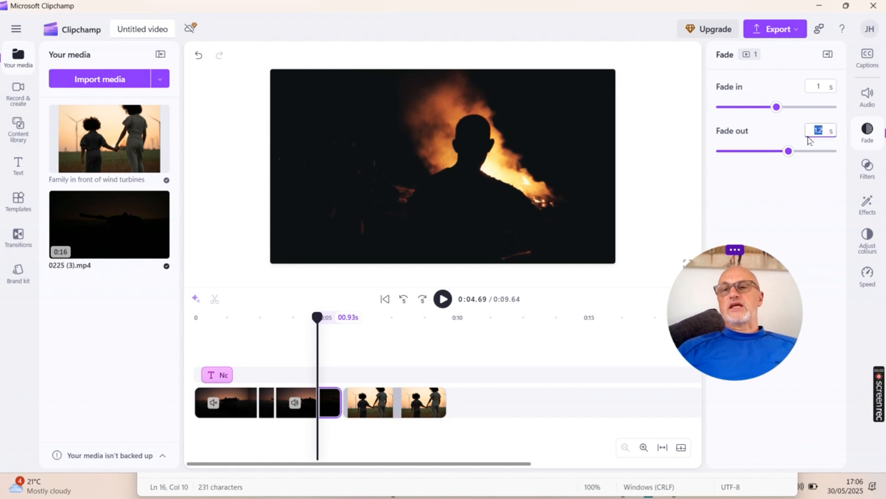
click(808, 137)
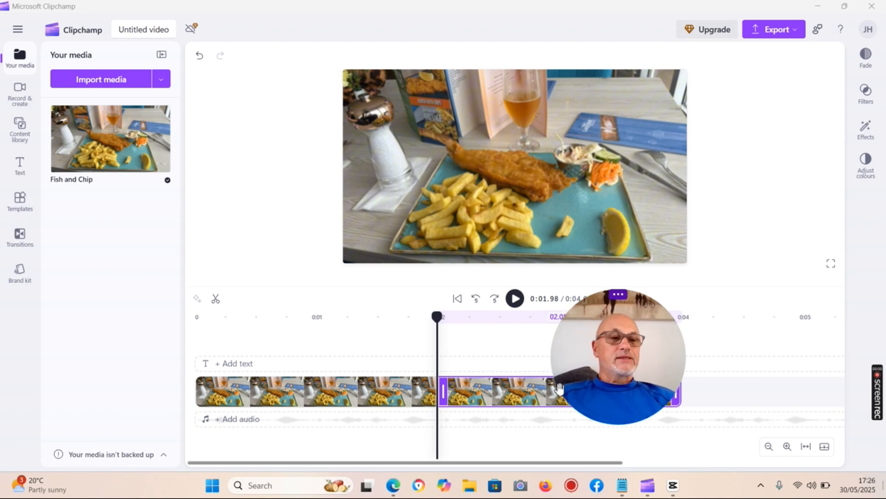
Browse the transitions and add the Beams transition between the two Fish and Chip pieces
click(19, 246)
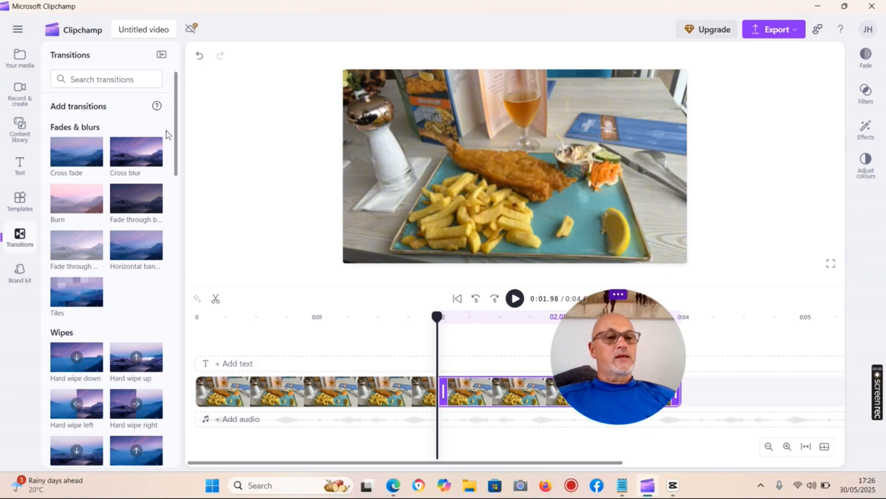
drag(175, 137, 202, 288)
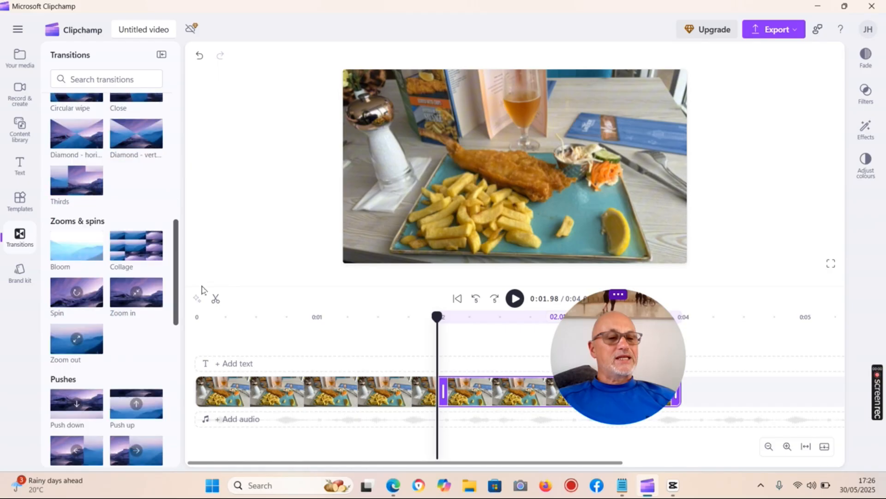
drag(202, 288, 206, 340)
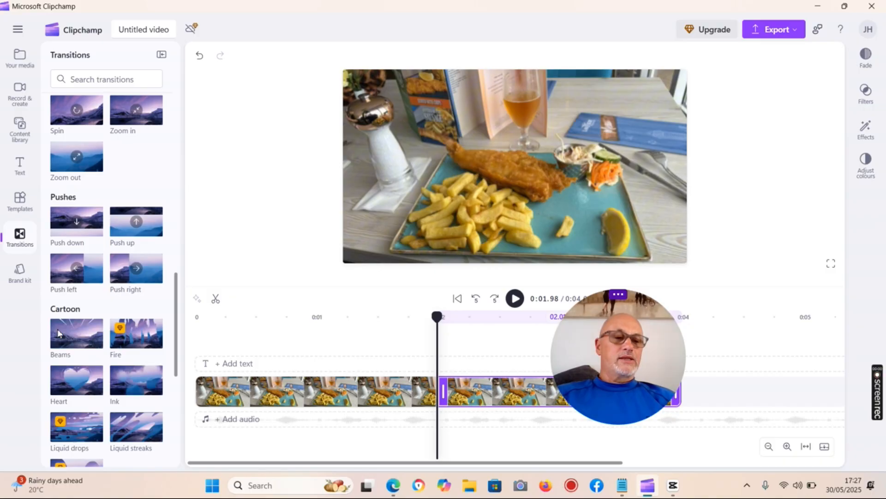
mouse_move(57, 329)
mouse_down()
mouse_move(311, 344)
mouse_move(423, 392)
mouse_up()
click(423, 391)
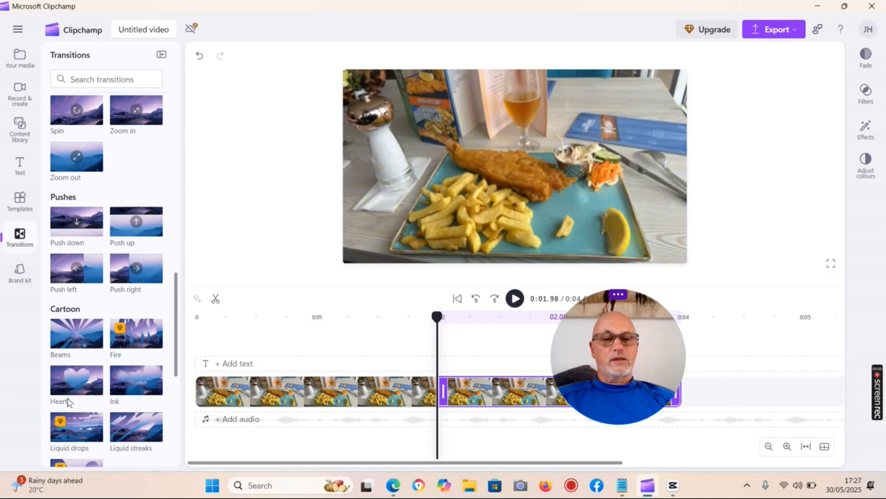
mouse_move(442, 392)
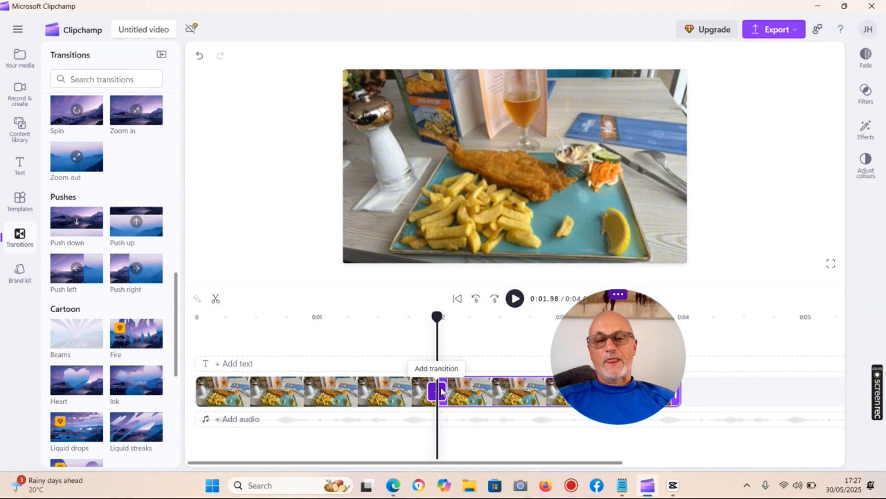
click(442, 392)
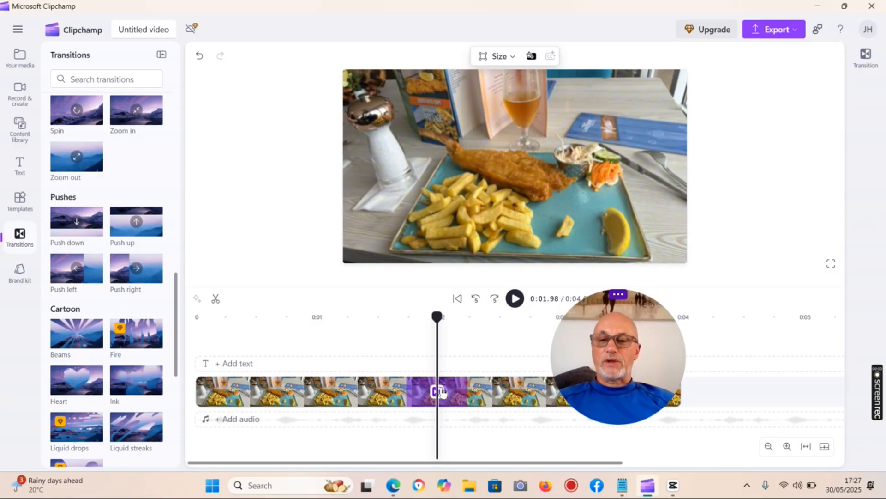
Lengthen the Beams transition's duration to 1.98767 s
click(864, 64)
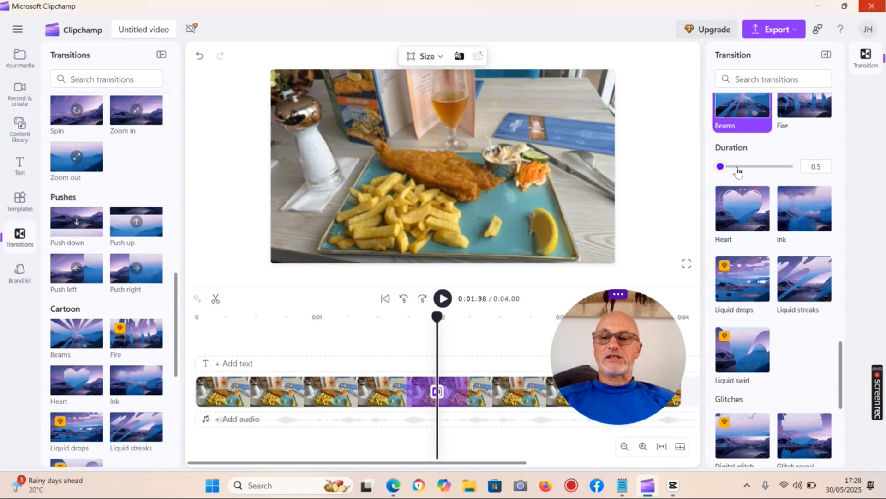
drag(738, 171, 762, 171)
click(762, 168)
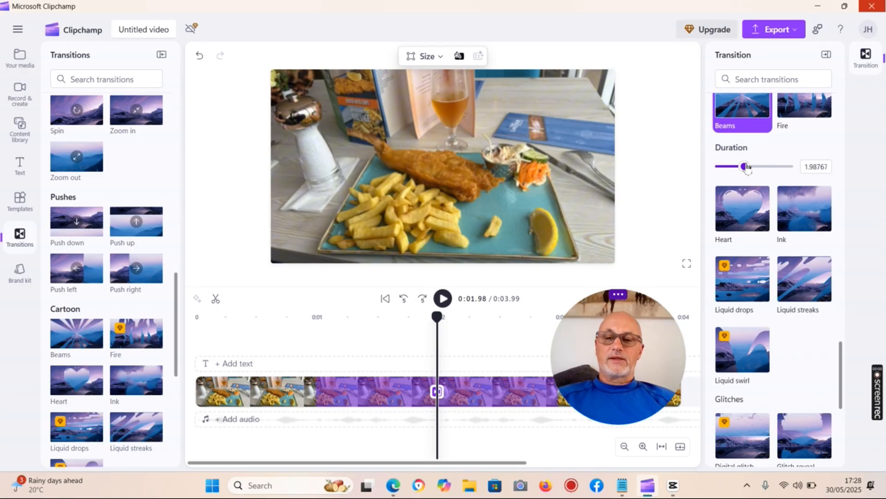
click(746, 167)
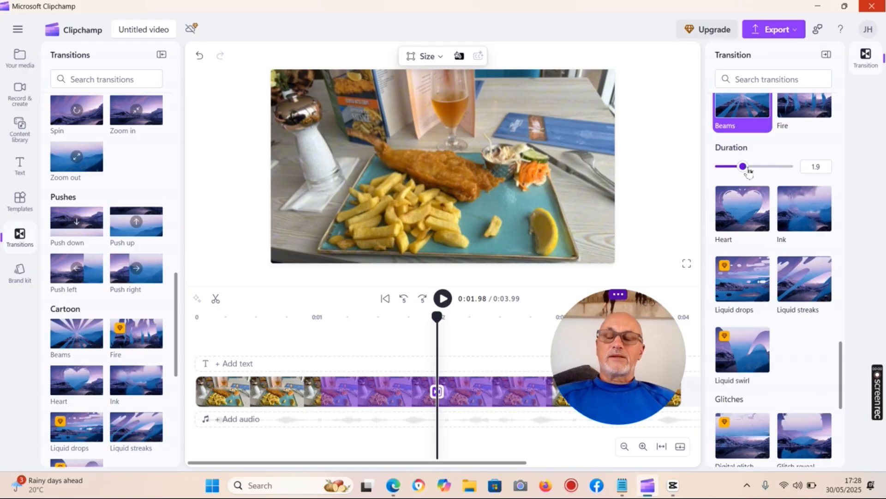
click(751, 171)
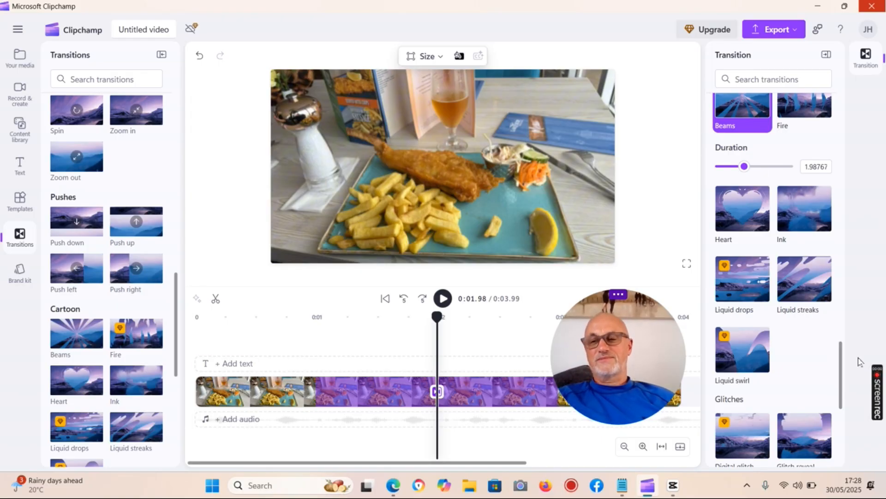
Apply the Golden filter to the second Fish and Chip piece and raise its intensity almost to maximum
mouse_move(879, 397)
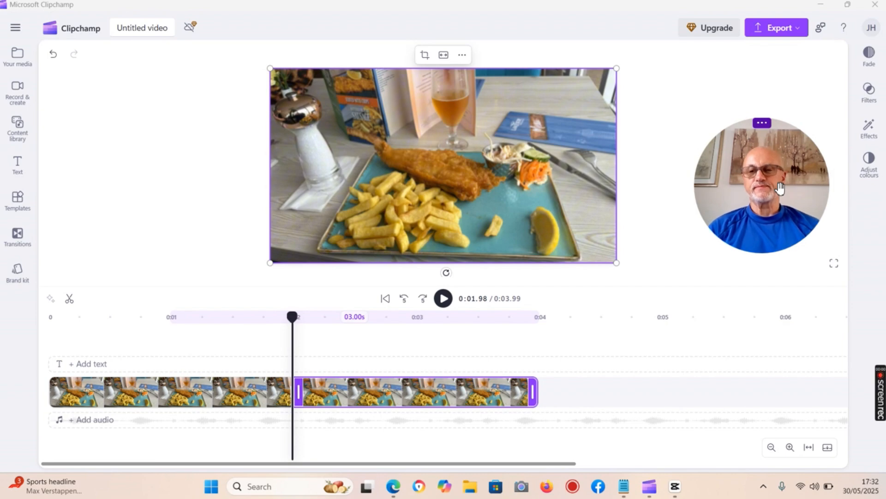
click(874, 100)
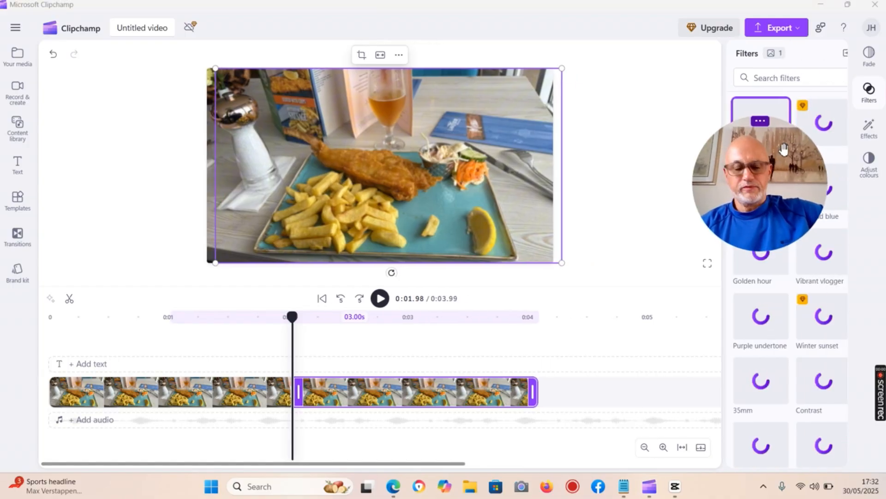
drag(784, 151, 137, 169)
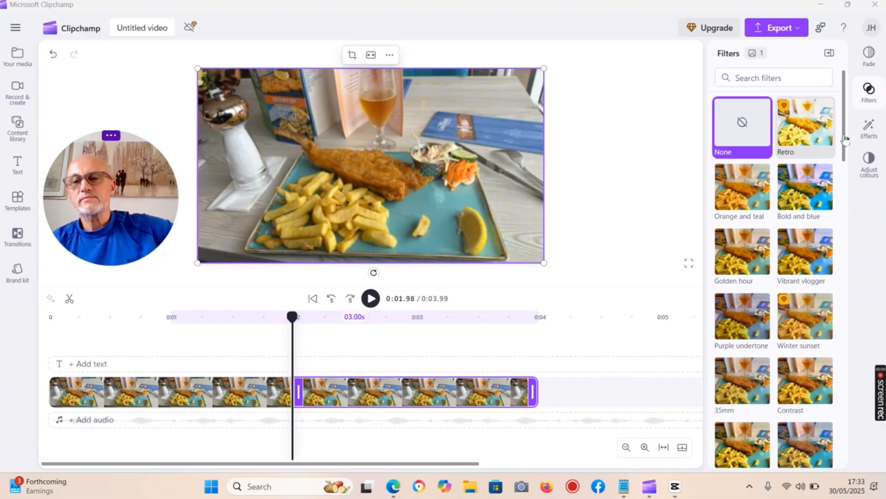
drag(845, 139, 848, 238)
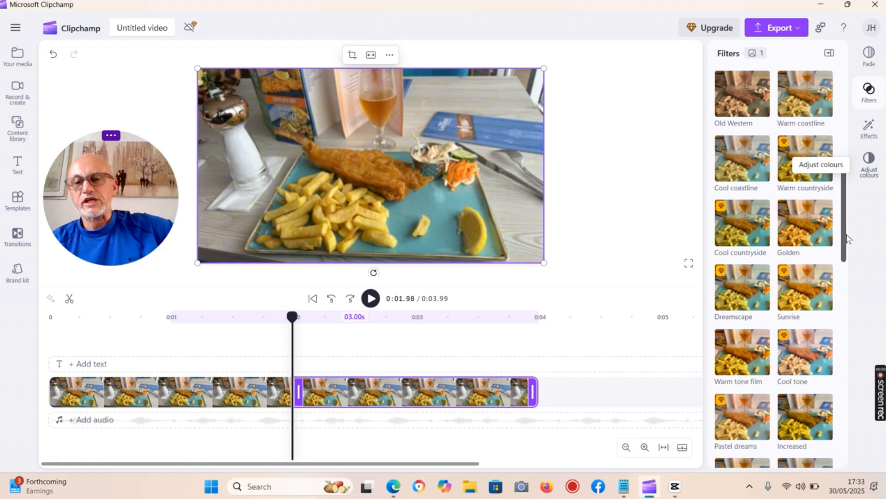
click(802, 227)
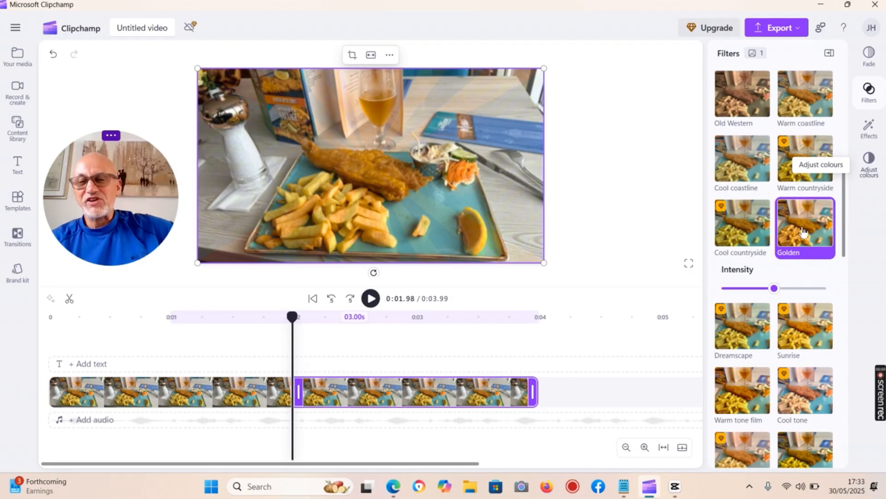
click(775, 289)
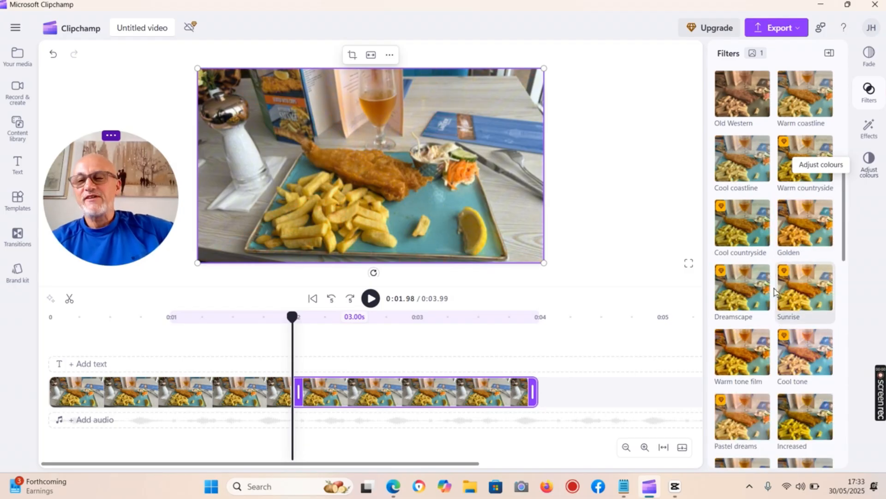
click(799, 229)
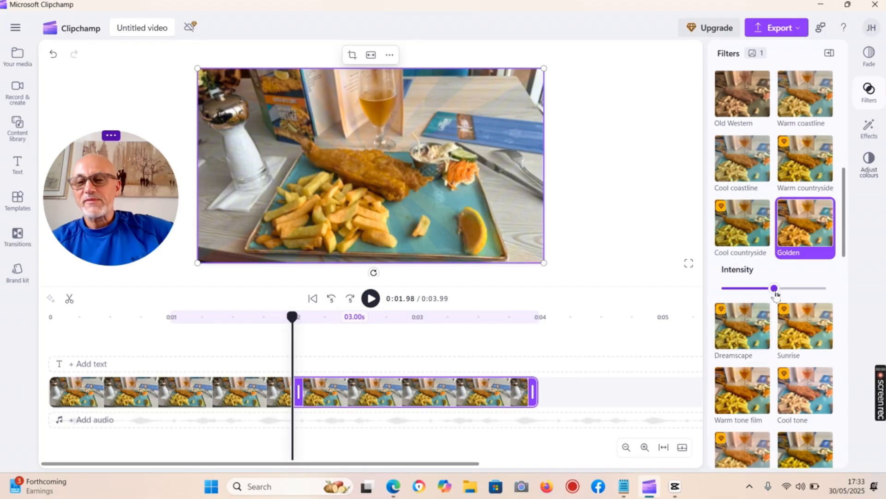
click(807, 290)
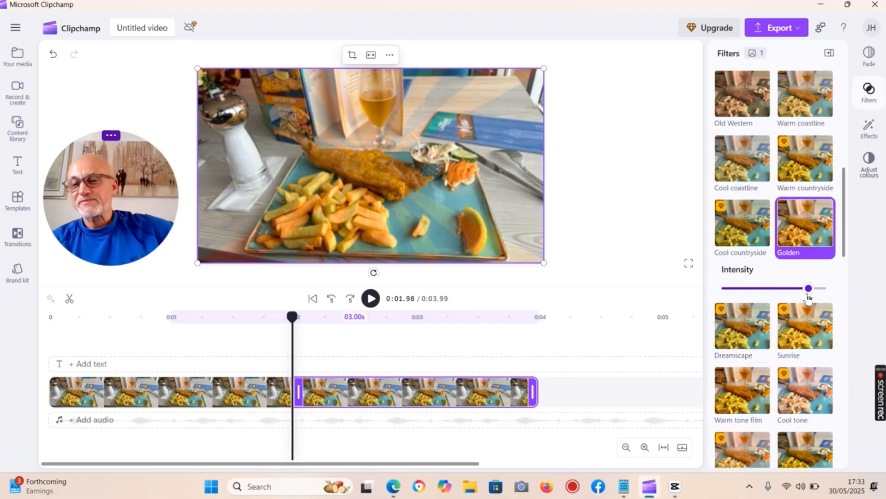
click(818, 295)
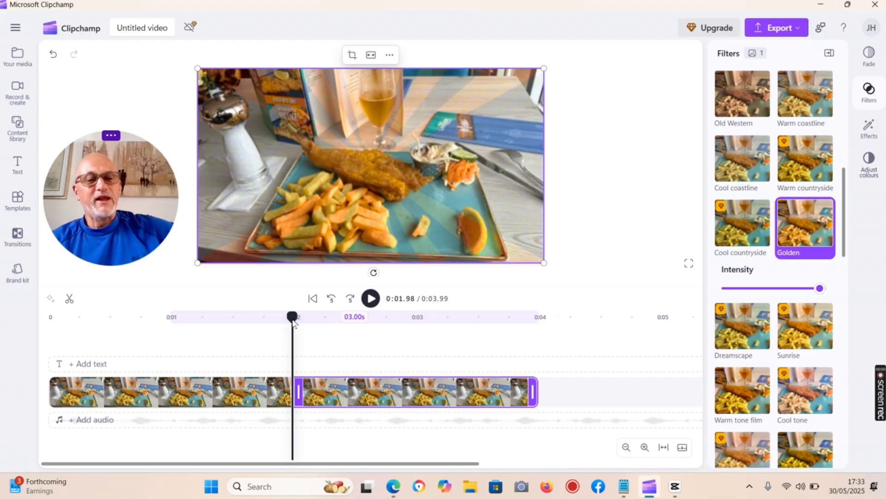
Scrub the playhead back and forth across both Fish and Chip pieces to compare the unfiltered and filtered looks
click(277, 327)
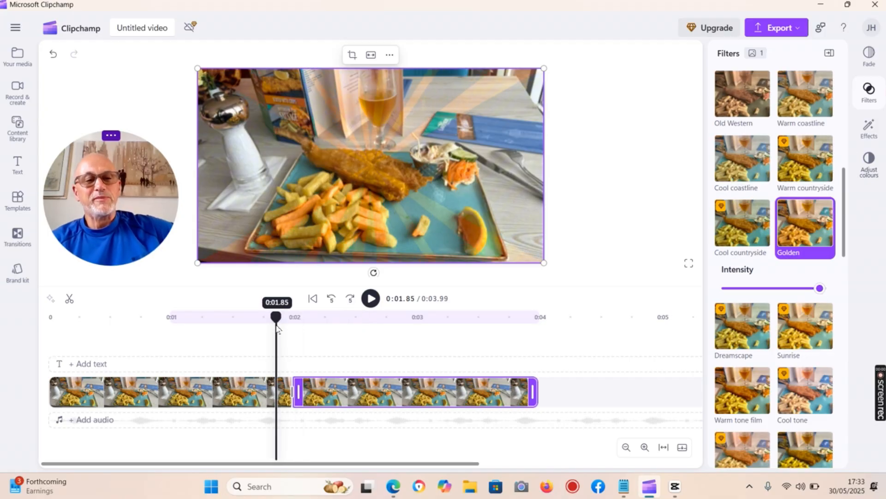
drag(276, 325, 468, 384)
click(375, 373)
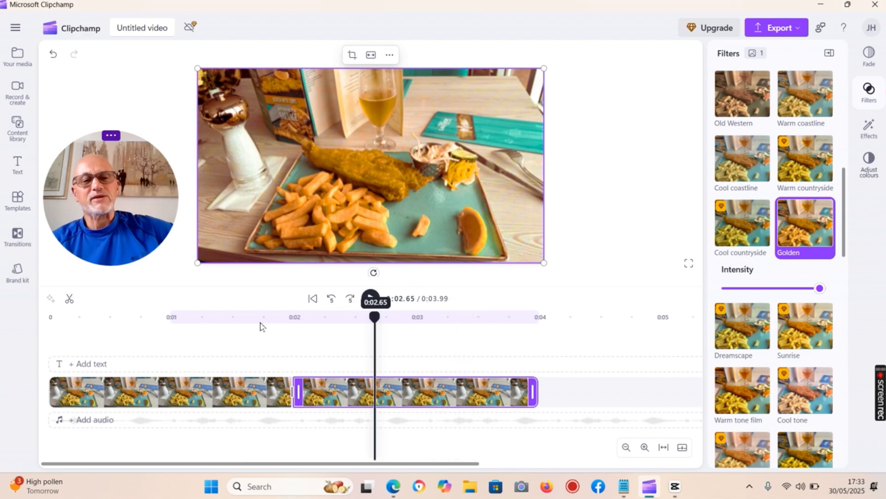
click(175, 315)
click(136, 297)
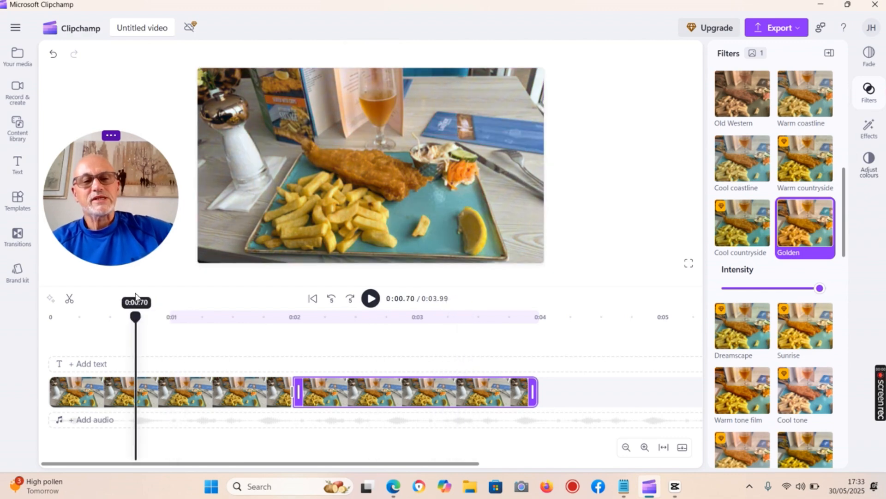
drag(136, 295, 512, 404)
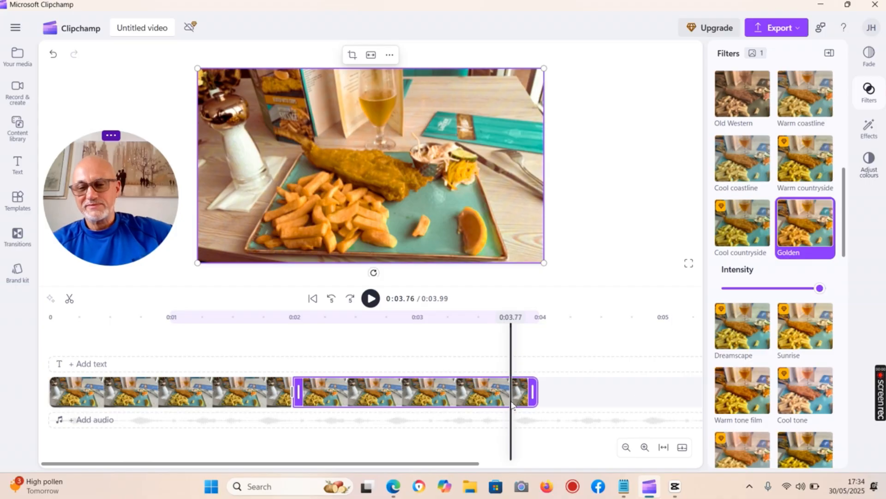
mouse_move(880, 384)
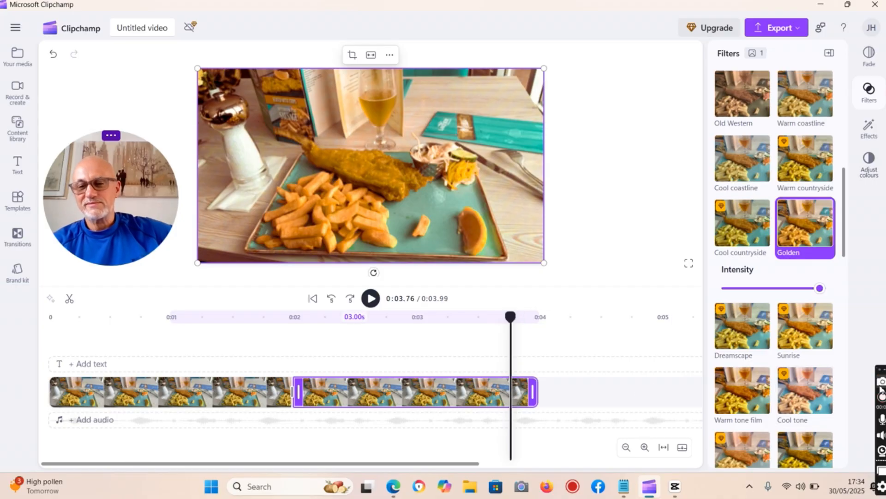
click(882, 397)
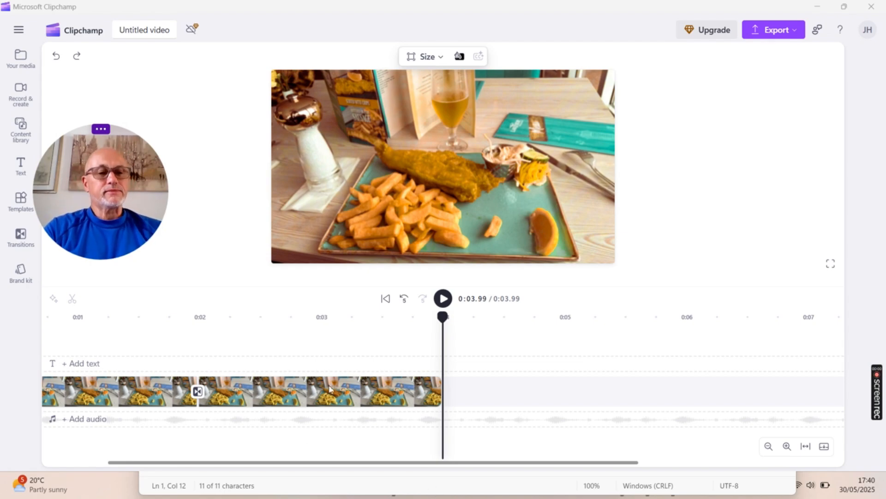
Paste the copied title "Clipchamp Video Editing Tutorial for Complete Beginners" onto the text track above the Fish and Chip pieces
right_click(232, 367)
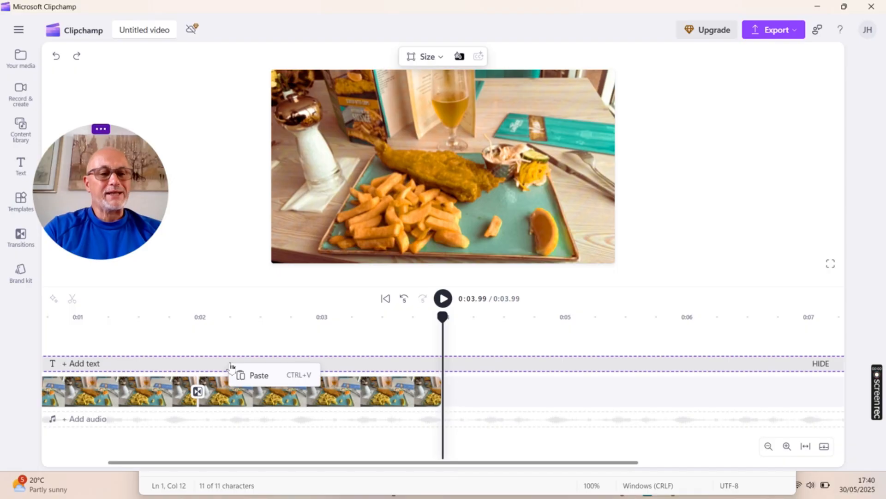
click(250, 375)
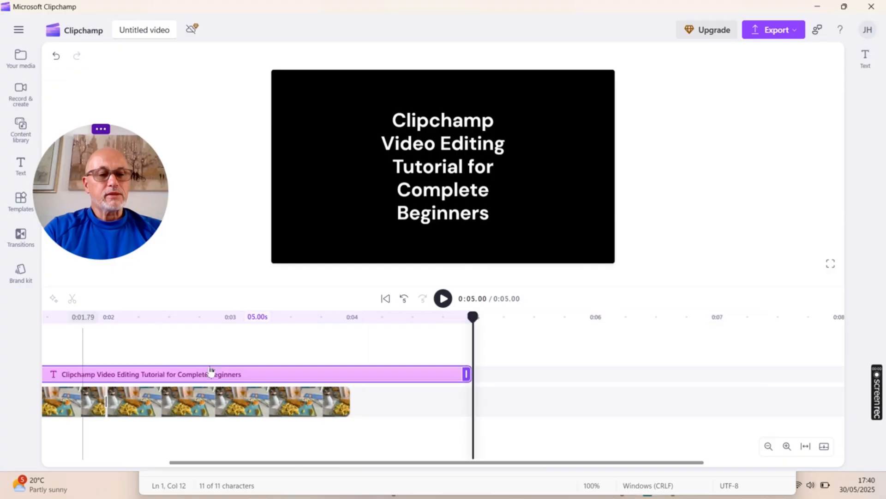
click(210, 371)
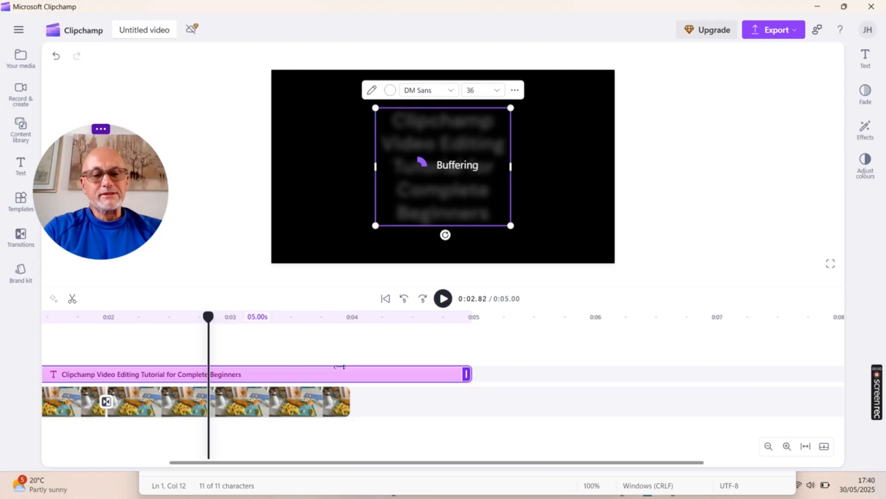
Trim the end of the title clip so that it lasts 2.21 s
drag(340, 367, 126, 382)
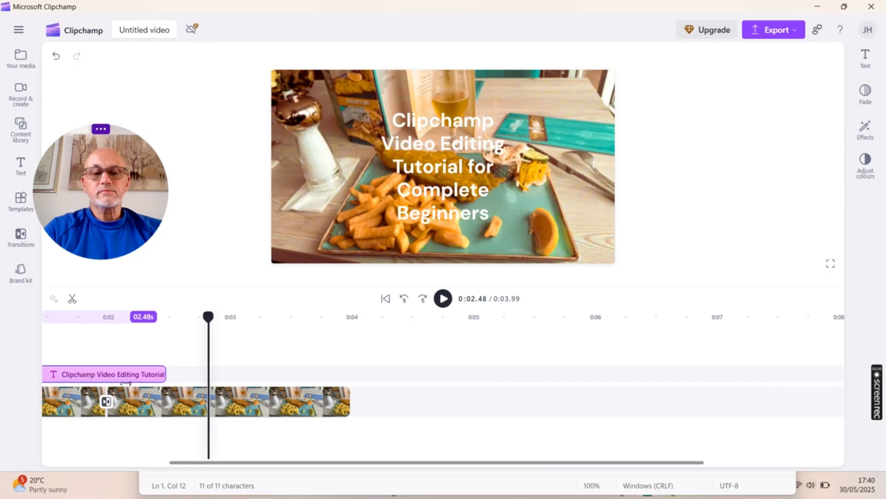
drag(126, 383, 132, 382)
click(145, 333)
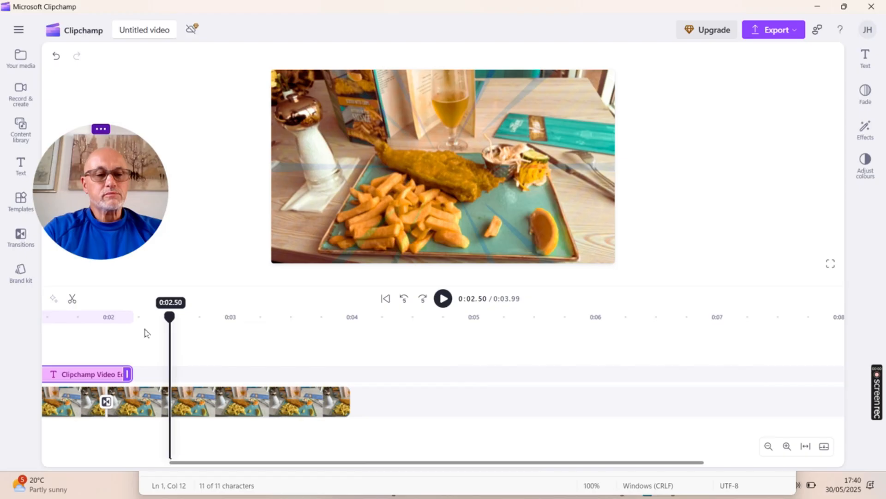
Preview the title over the image at 0:02.05 and scale its text box down to font size 28
drag(144, 333, 115, 332)
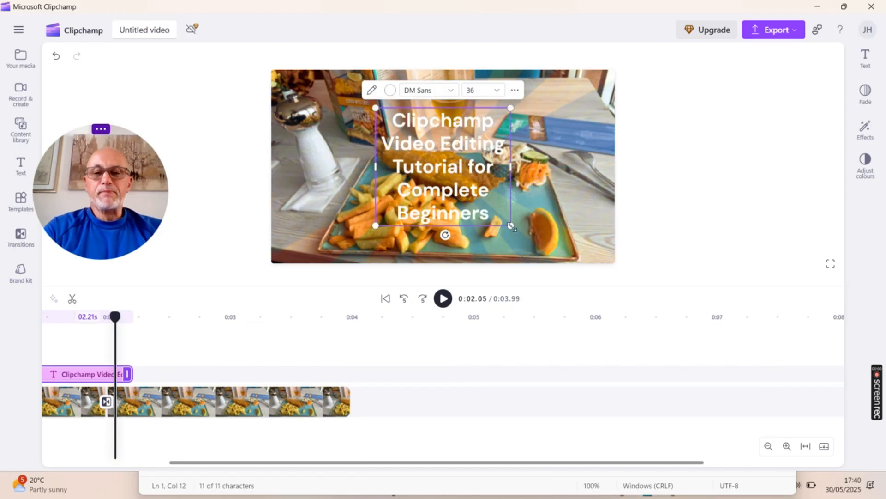
drag(511, 225, 566, 259)
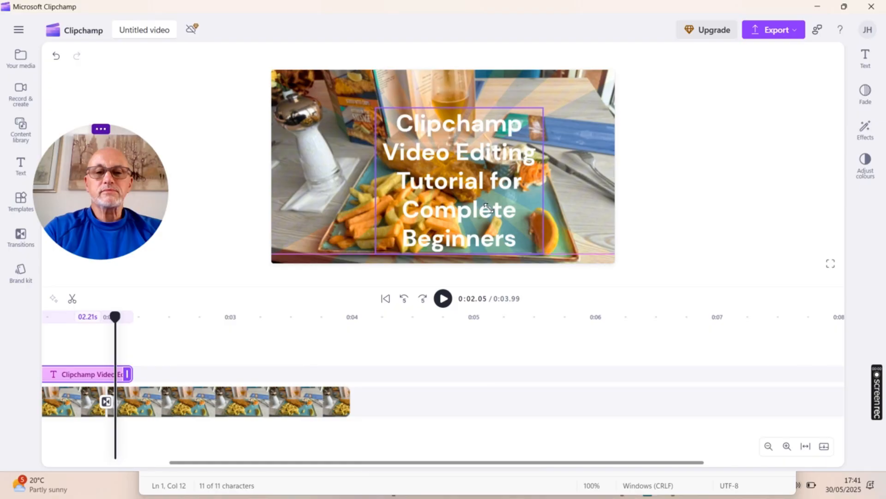
drag(487, 207, 480, 199)
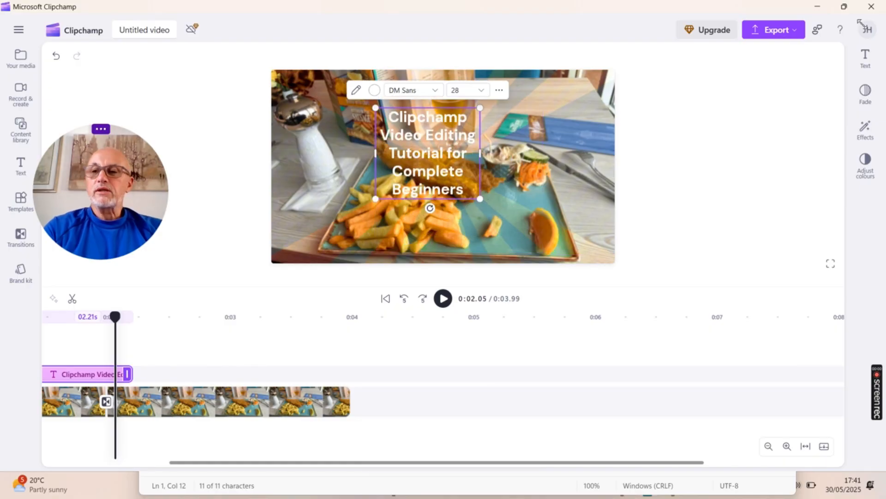
Change the title's text colour to dark red #BE0000
click(873, 68)
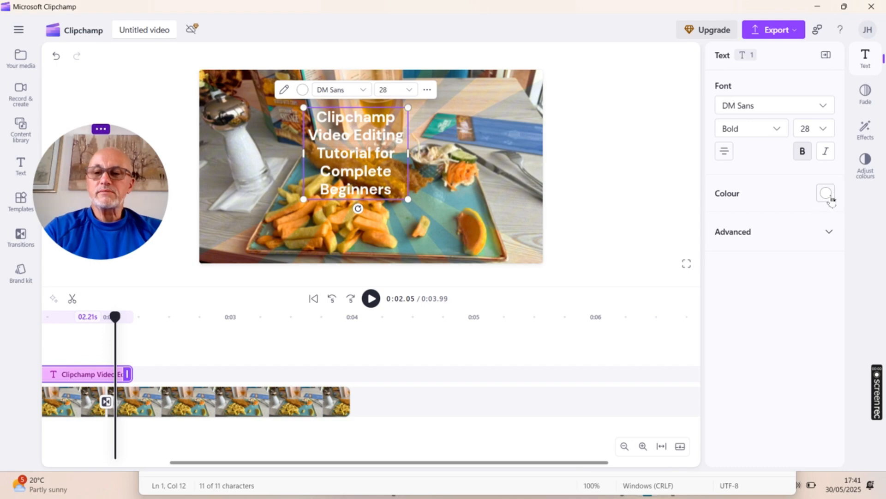
click(829, 198)
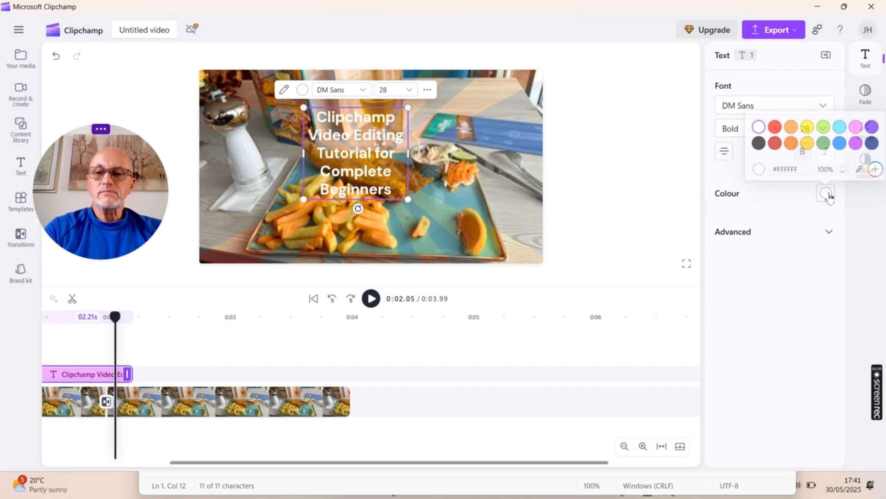
click(829, 198)
click(829, 197)
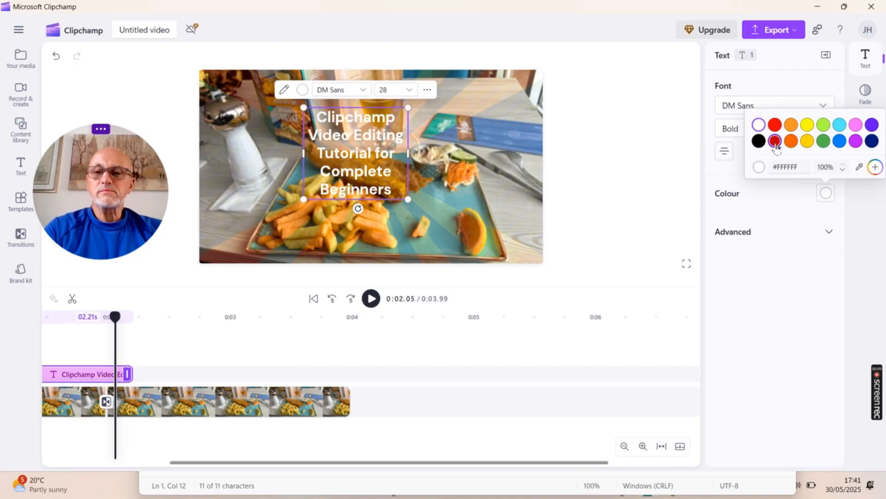
click(776, 142)
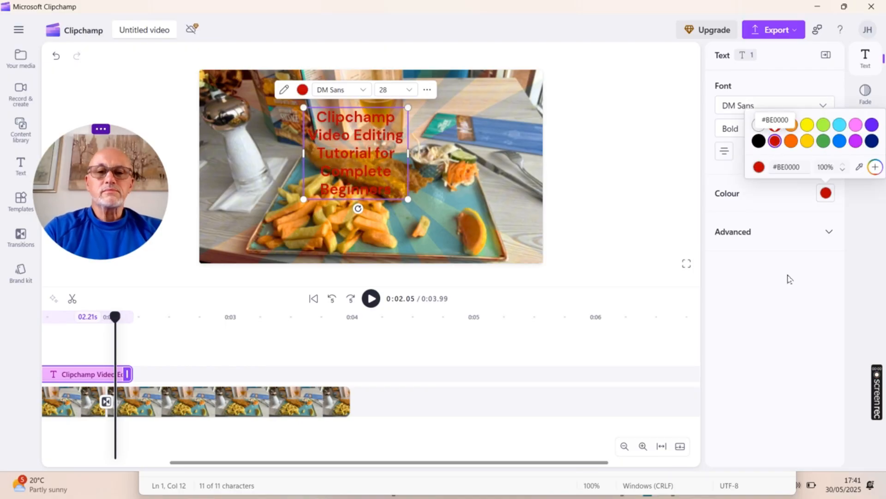
Turn on the outline and the shadow in the title's advanced text settings
click(830, 237)
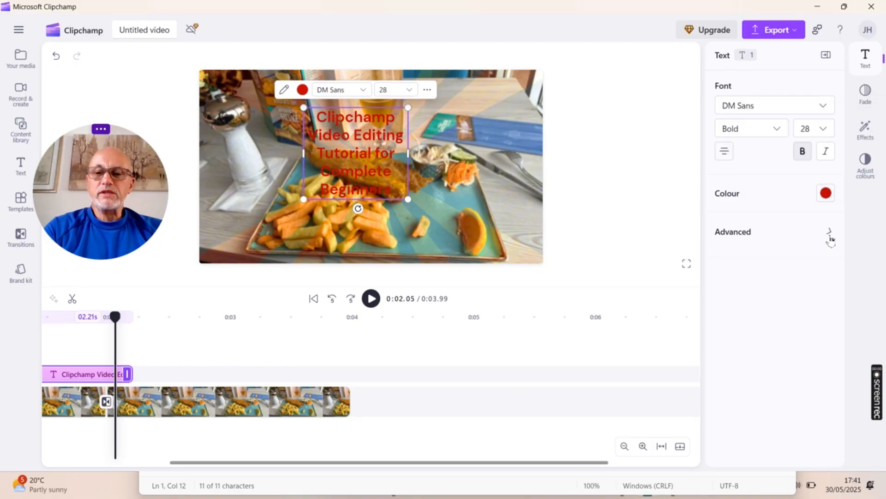
click(829, 233)
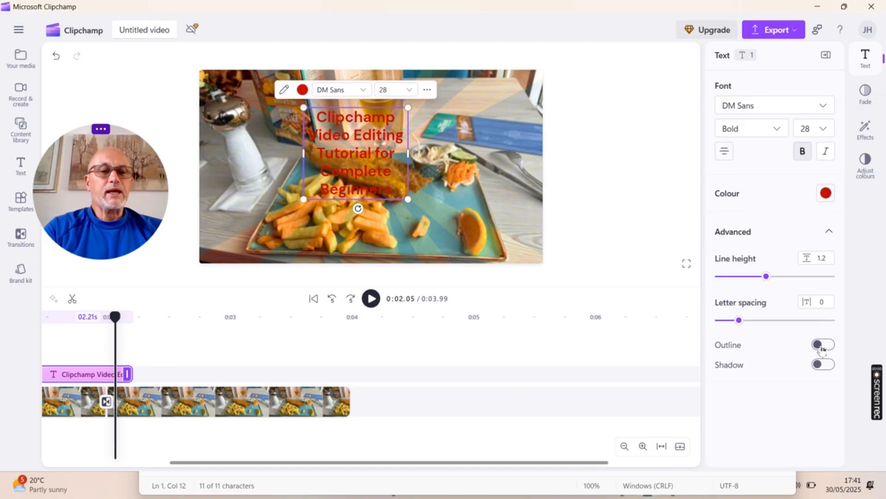
click(822, 345)
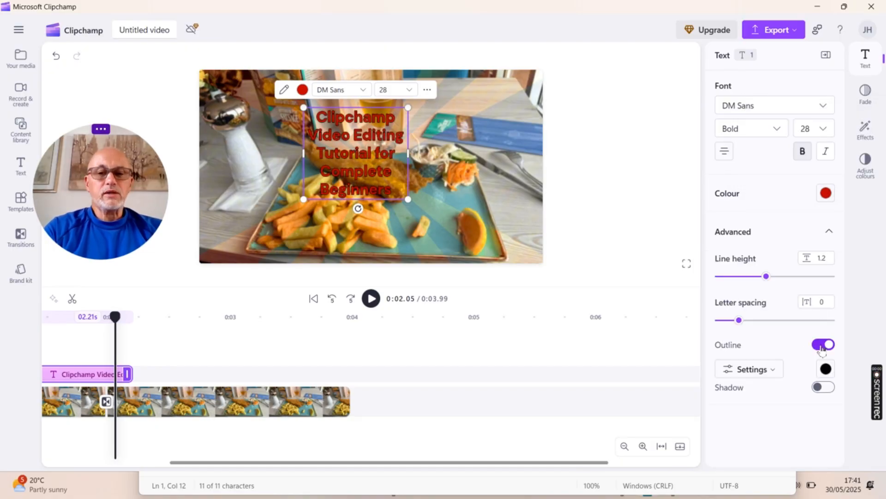
click(823, 387)
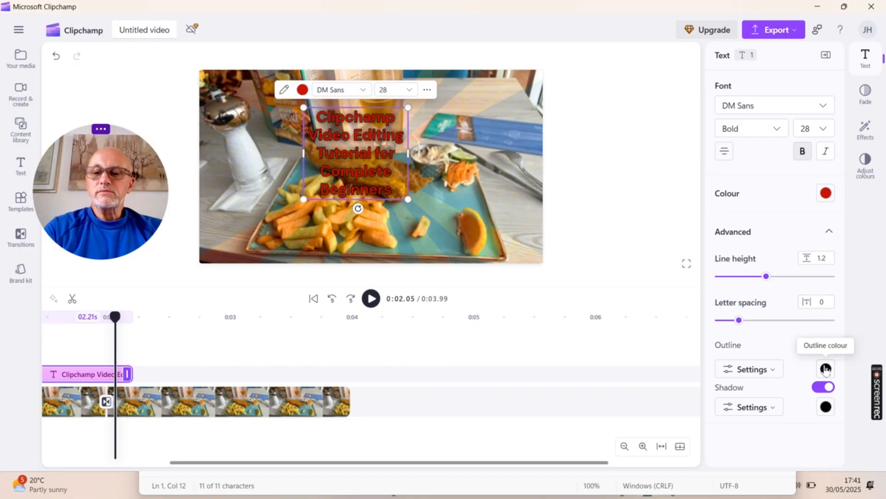
Set both the title's outline colour and its shadow colour to white #FFFFFF
click(824, 369)
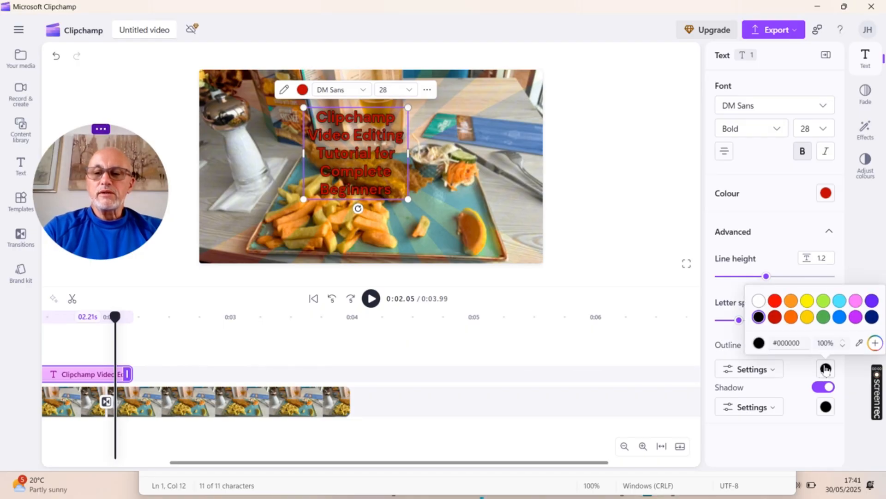
click(759, 301)
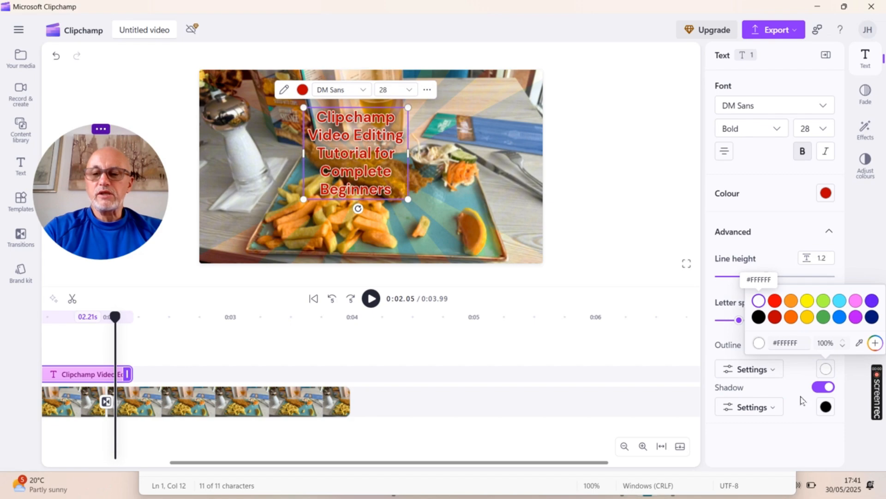
click(827, 410)
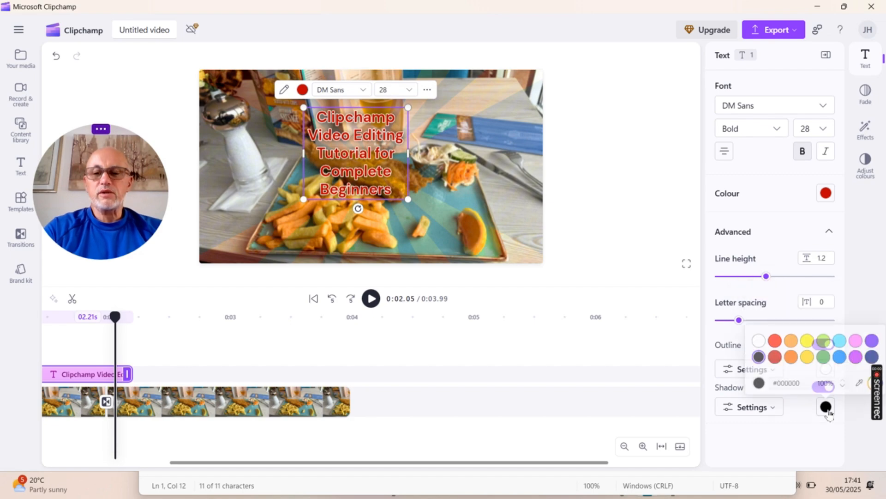
click(759, 338)
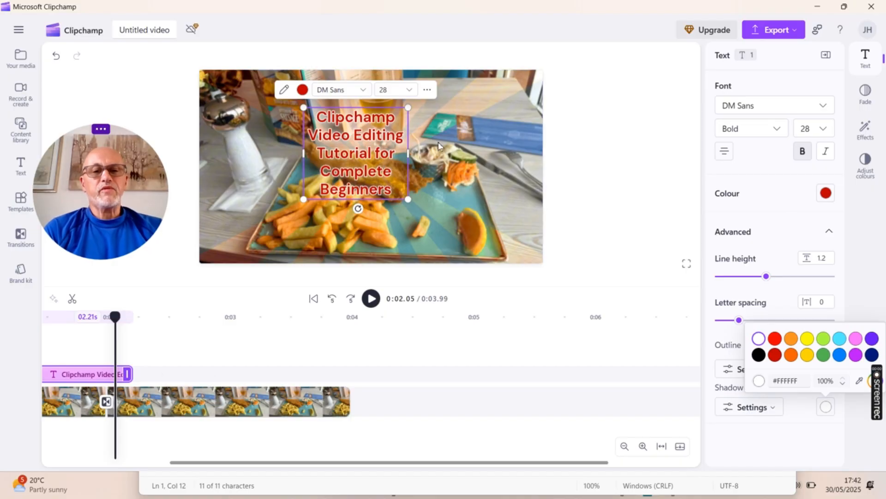
Move the red tutorial title to the upper-right corner of the image
click(458, 141)
drag(353, 145, 488, 108)
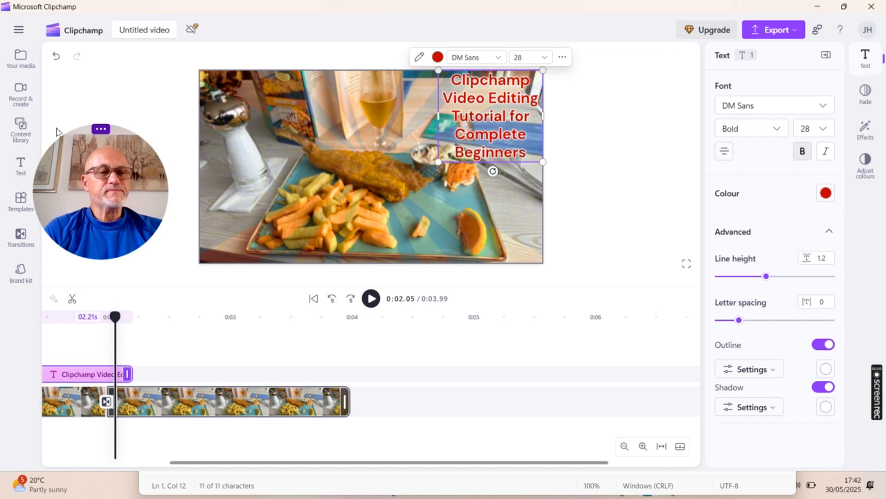
click(117, 319)
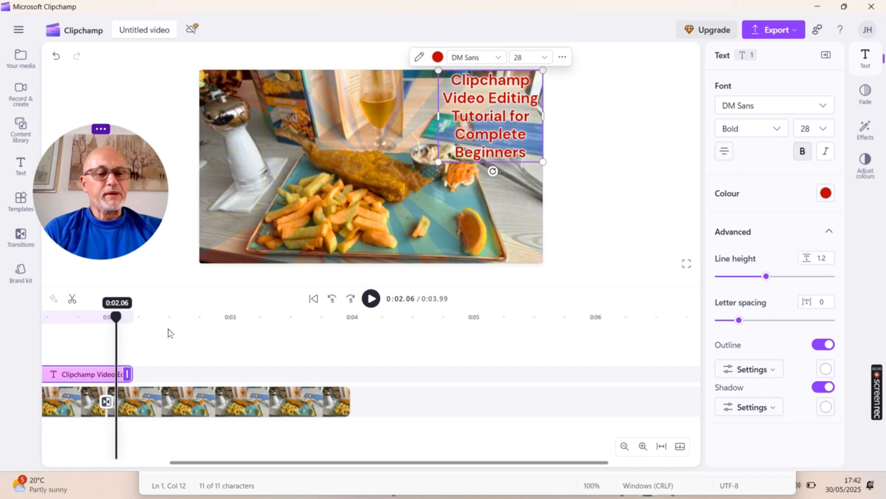
Add the Creator text style to the timeline at 0:02.51, after the first title
click(169, 331)
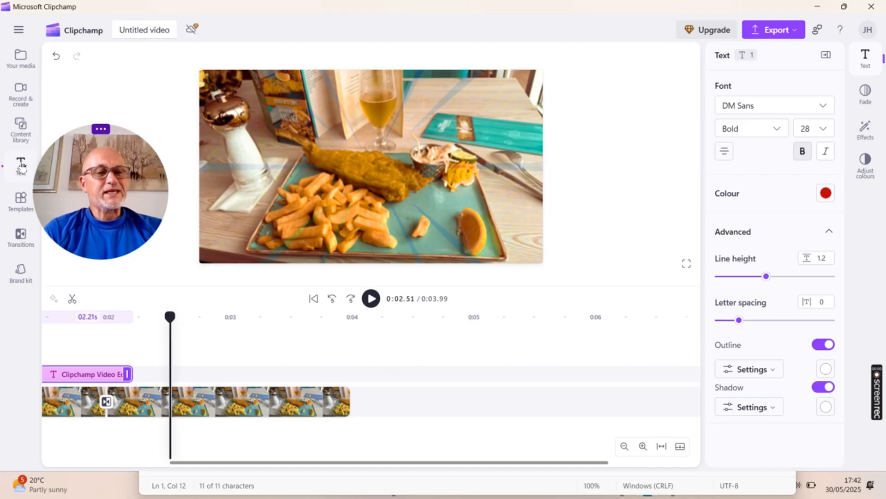
click(21, 166)
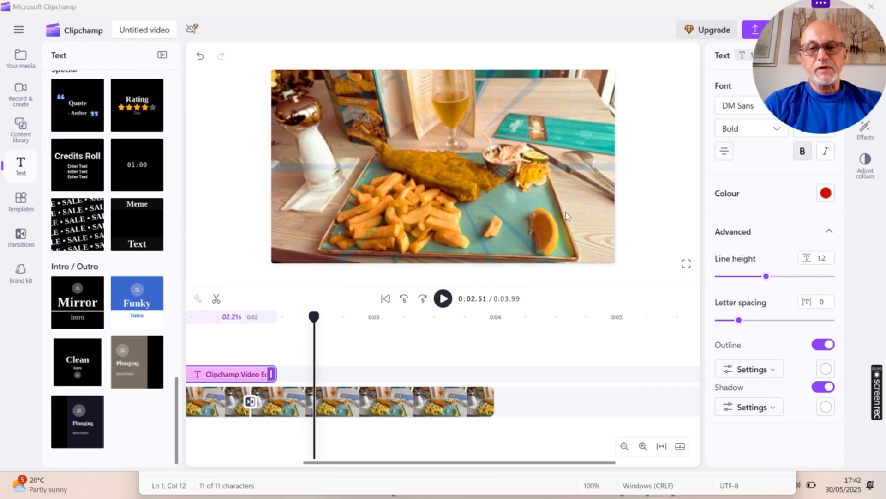
drag(568, 217, 579, 254)
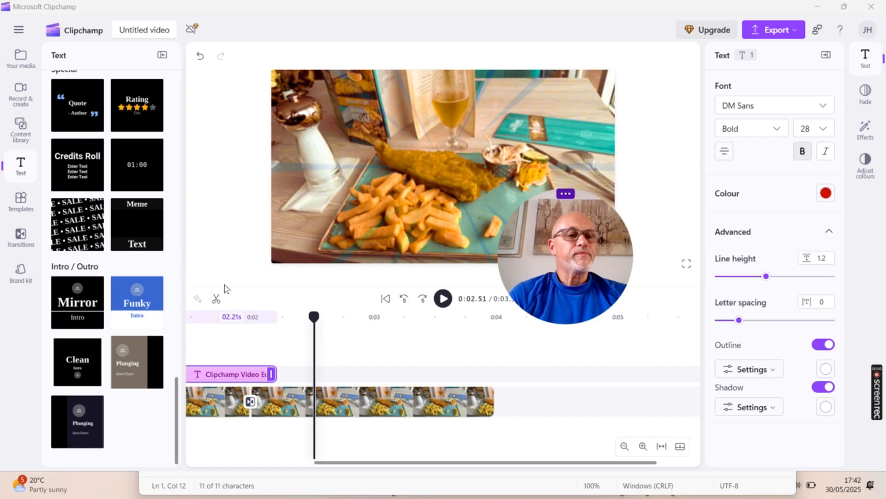
scroll(185, 298, up, 8)
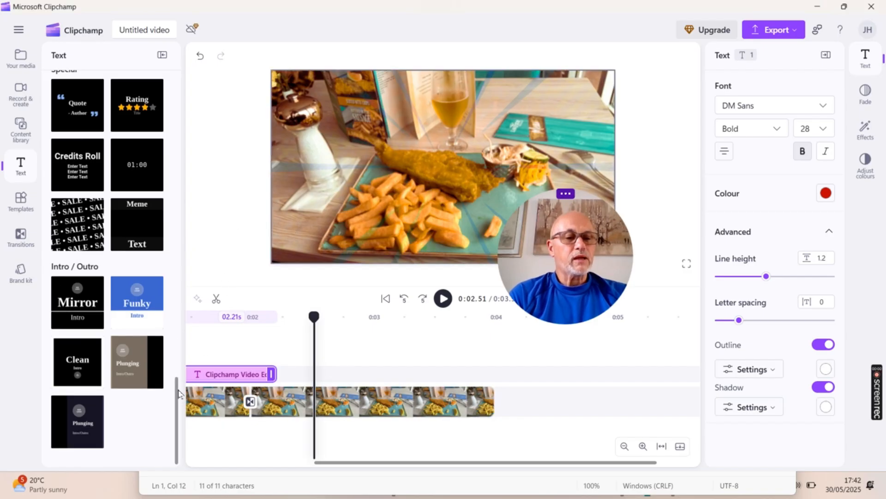
scroll(191, 192, up, 10)
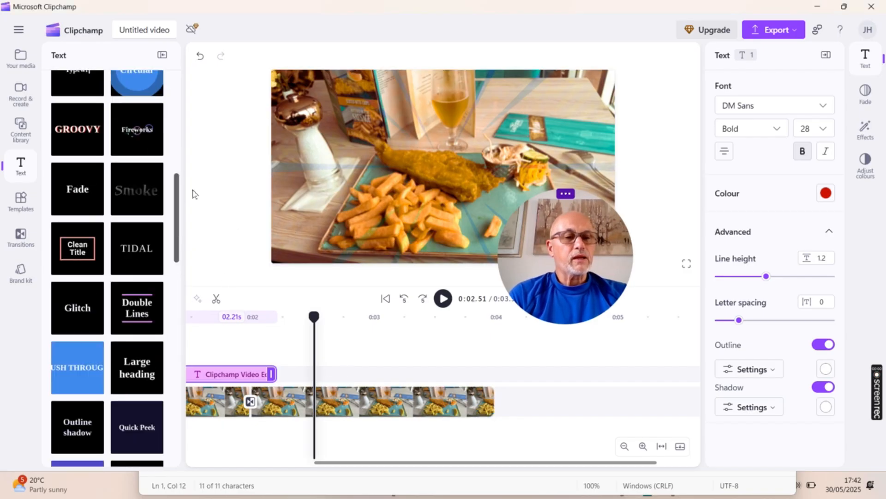
scroll(196, 139, up, 5)
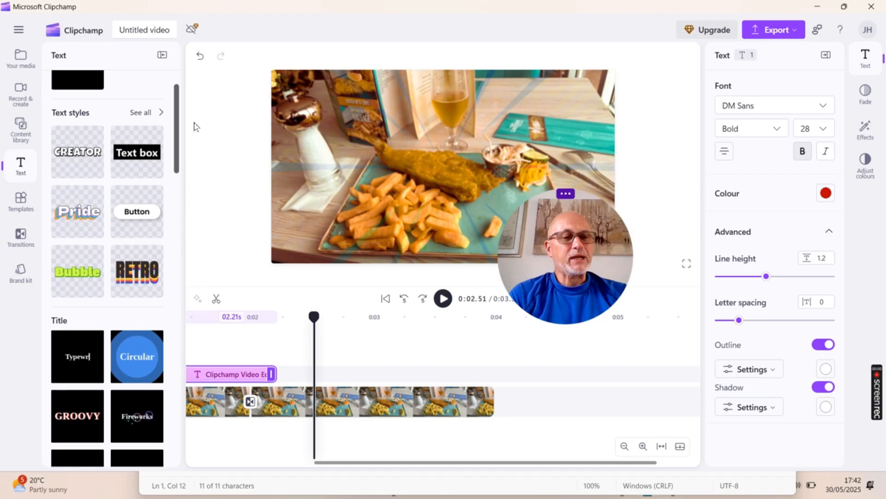
mouse_move(76, 170)
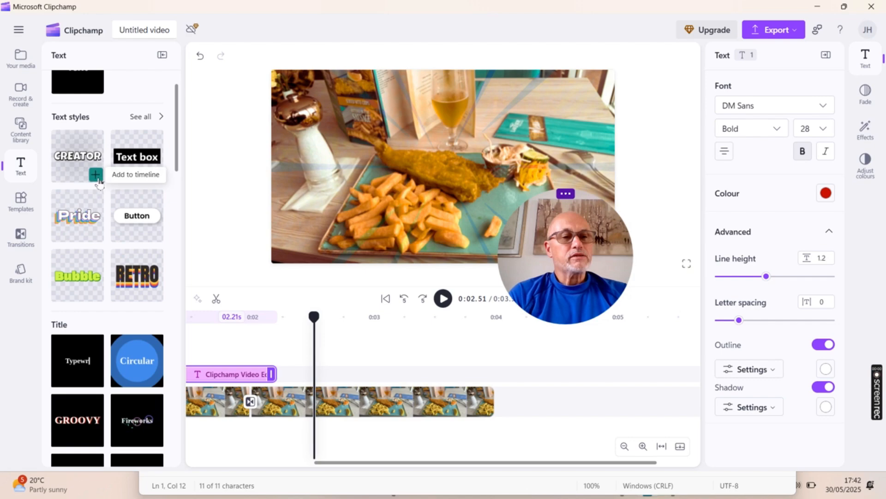
click(96, 175)
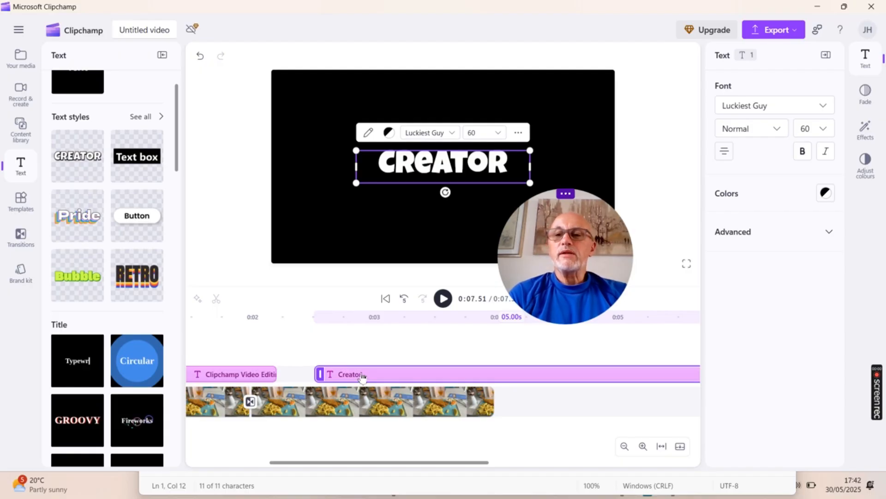
Replace the Creator title's placeholder text with "Hello Fish and Chips" while viewing it over the image
click(360, 376)
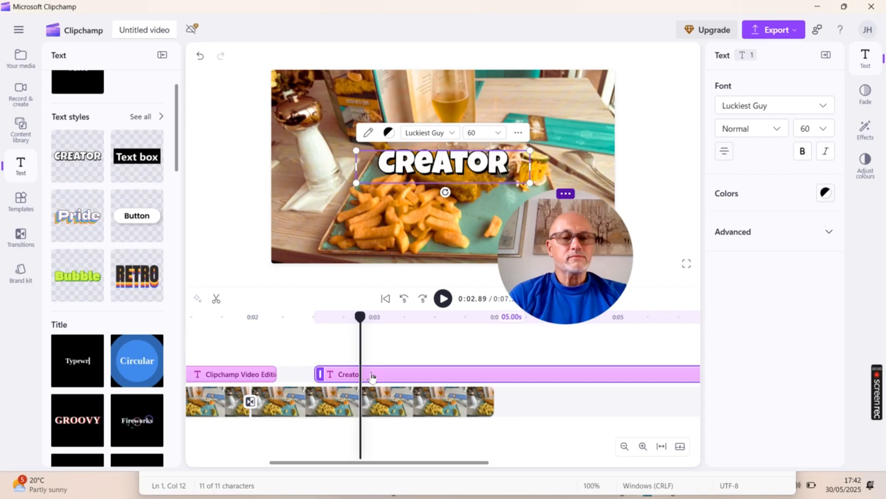
double_click(512, 164)
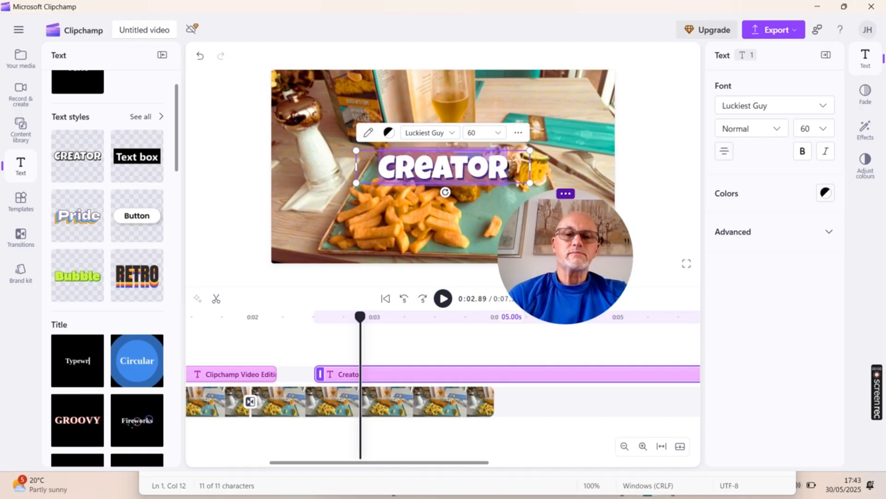
text(Hel)
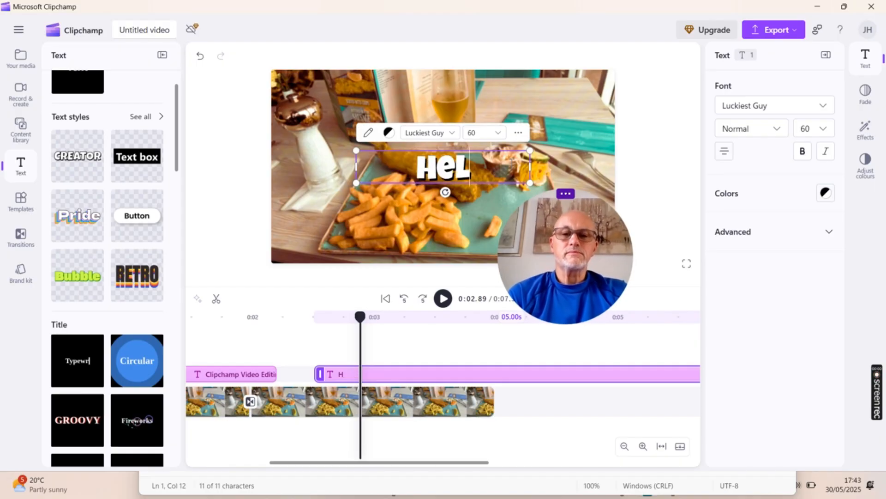
text(lo)
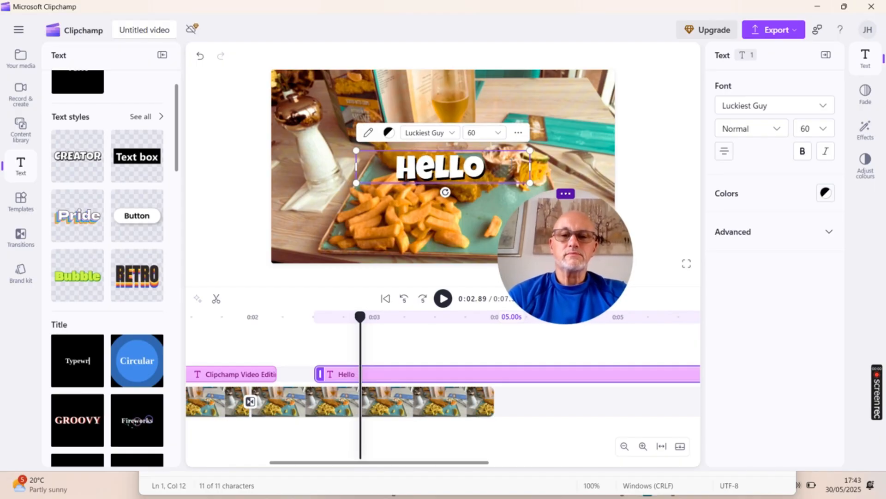
text( Fish)
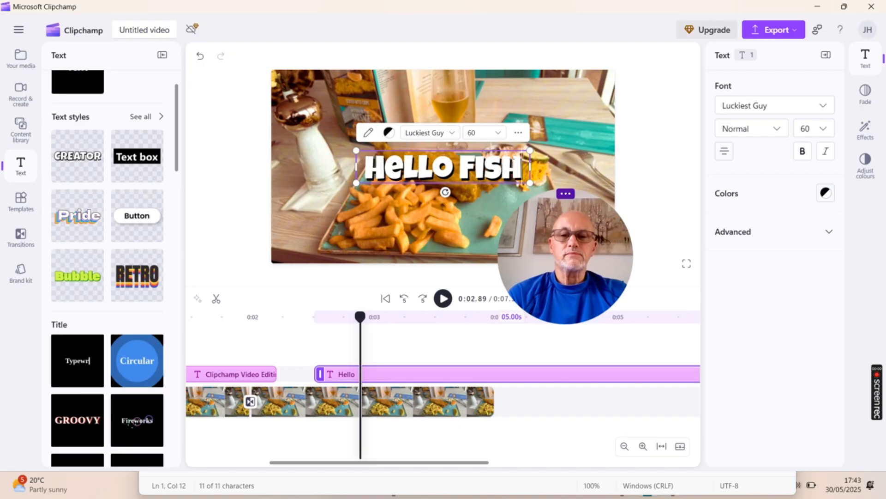
text( and)
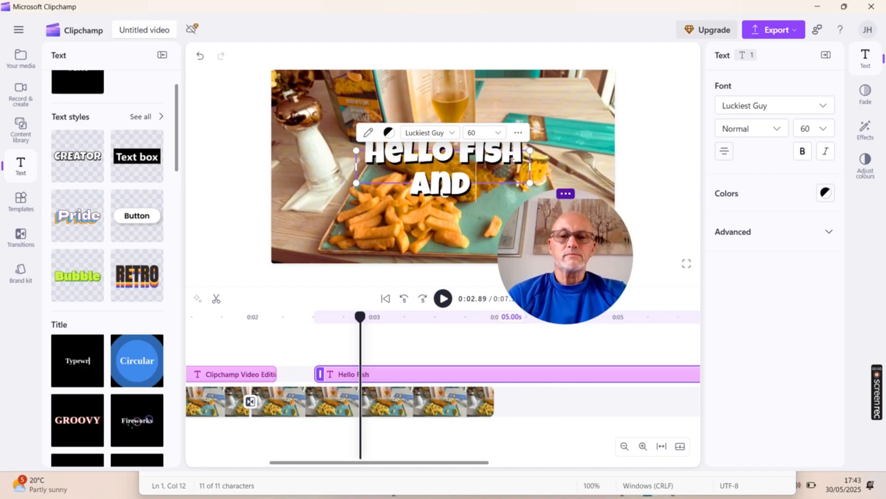
text( chips)
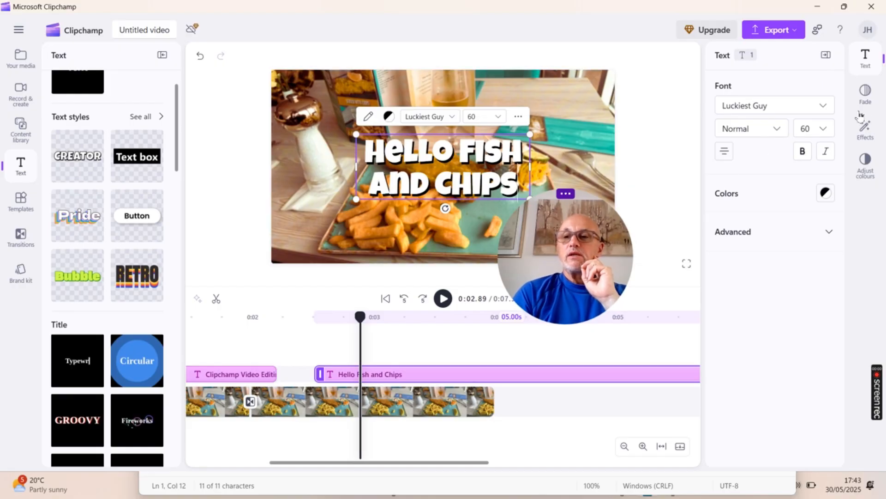
Apply the Flash effect to the Hello Fish and Chips title and set its speed to the maximum
click(863, 131)
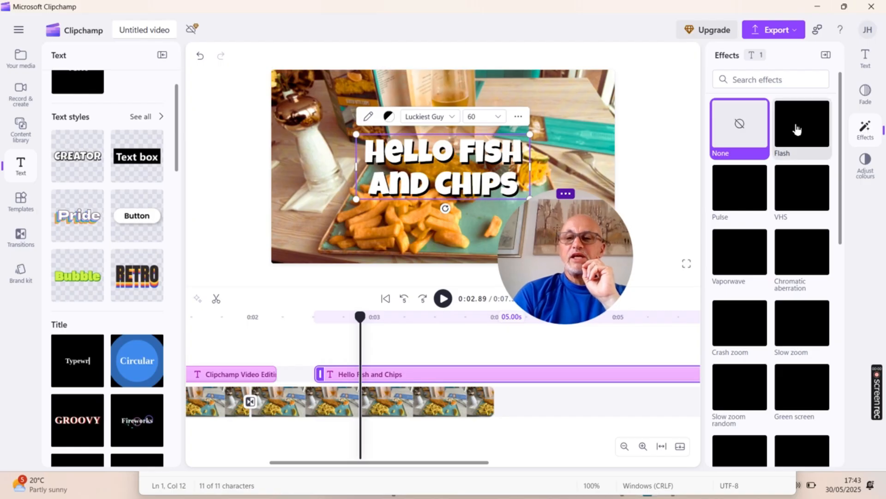
click(796, 129)
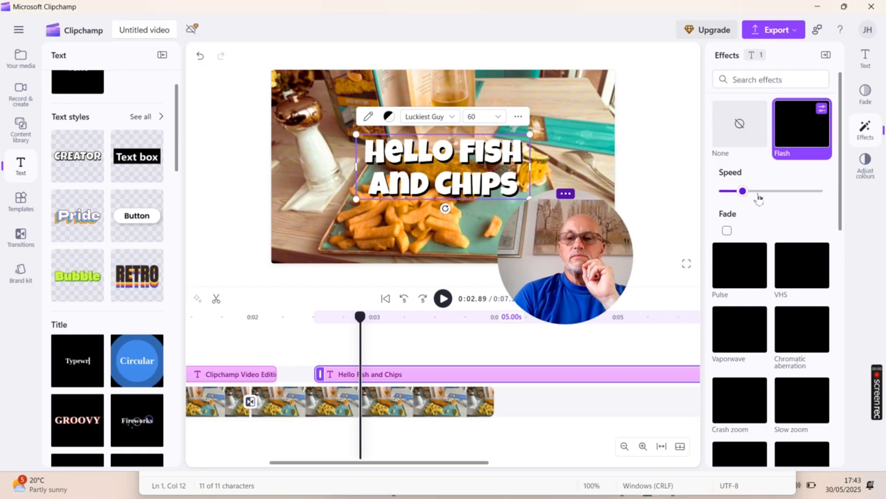
click(794, 190)
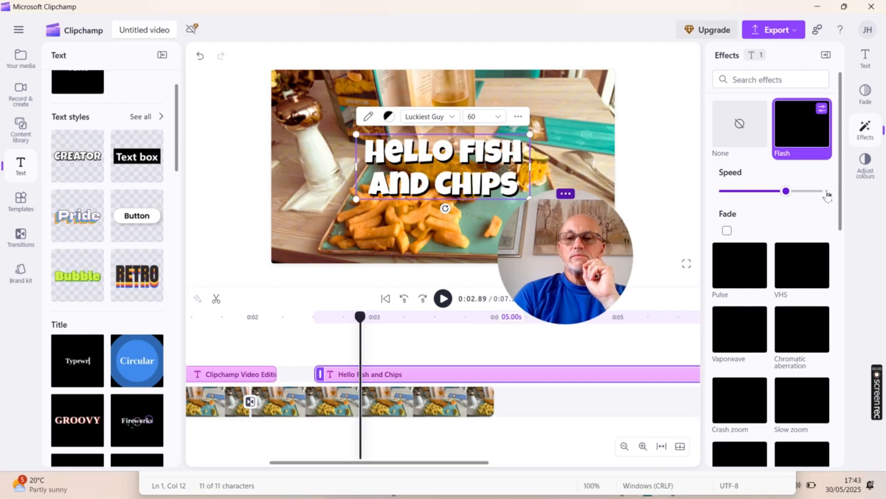
click(826, 191)
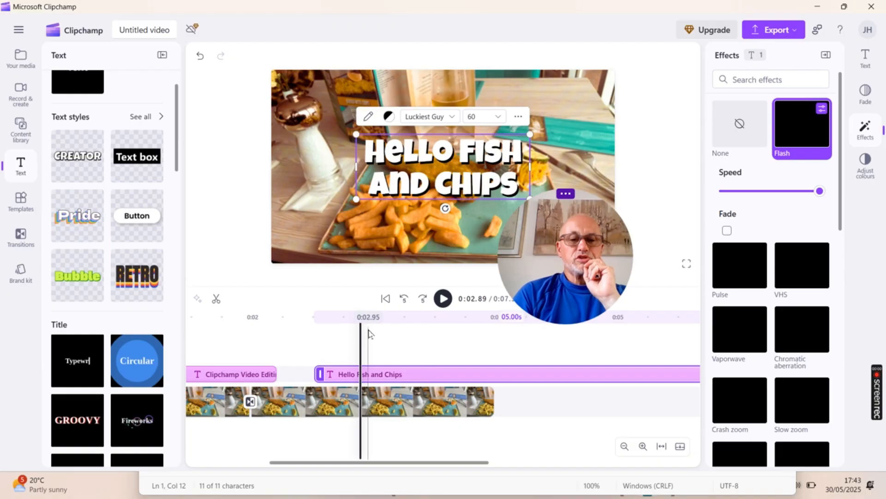
Split the Hello Fish and Chips title at 0:03.97, near the image clip's end, and delete the excess part
drag(361, 322, 493, 360)
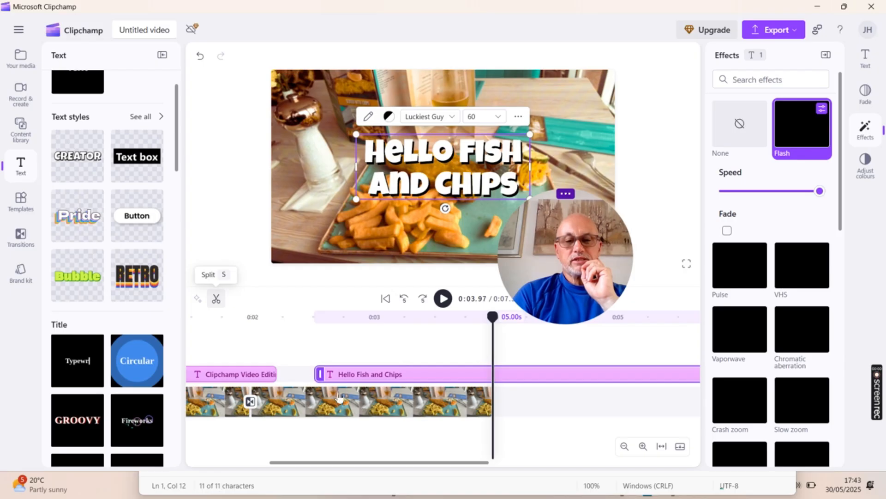
key(s)
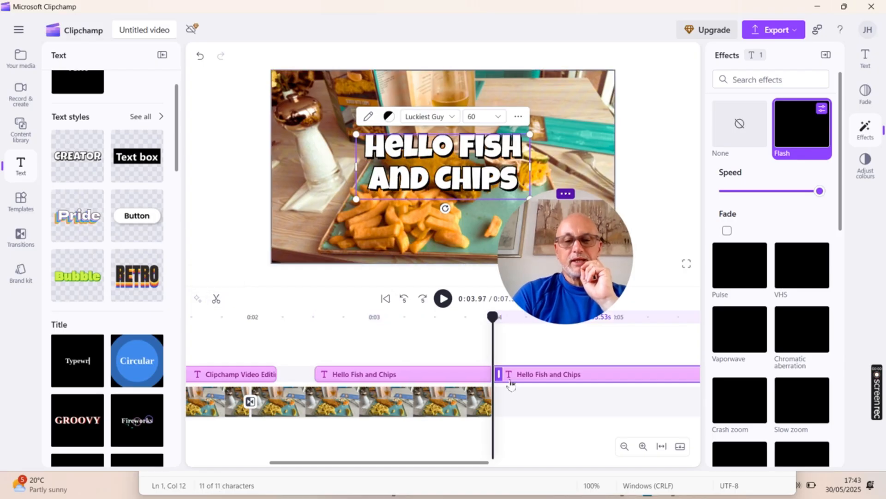
right_click(511, 384)
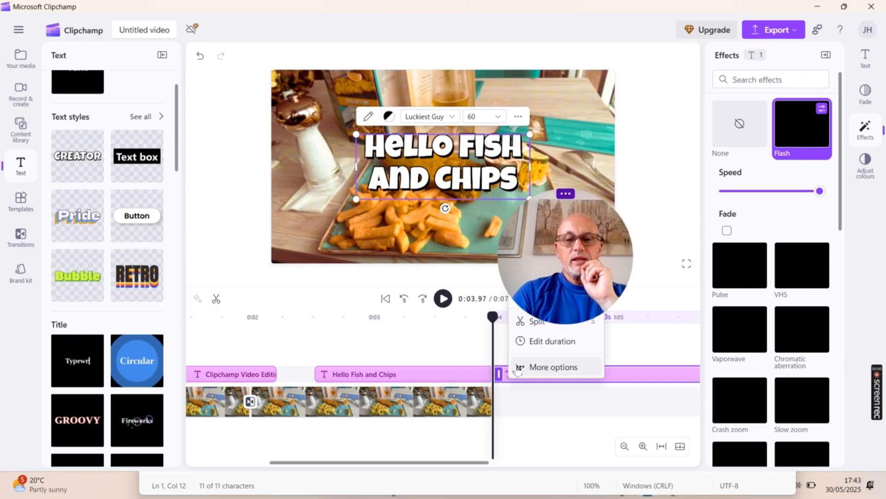
click(517, 372)
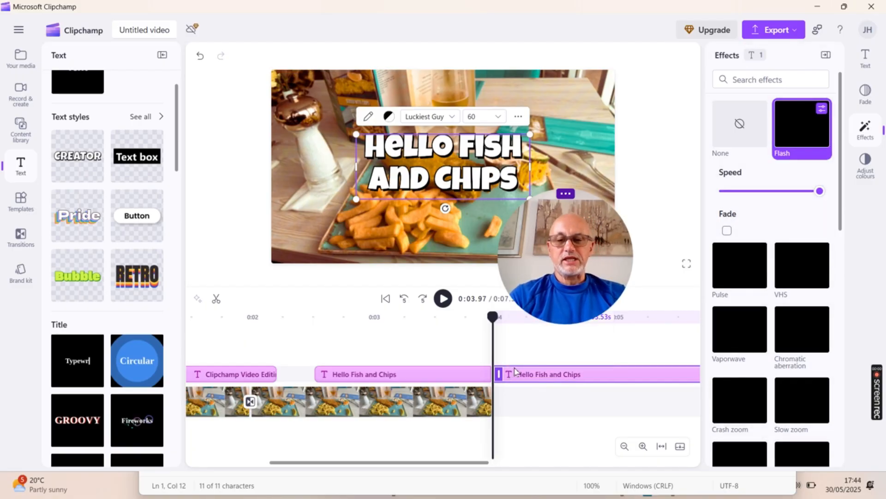
key(Delete)
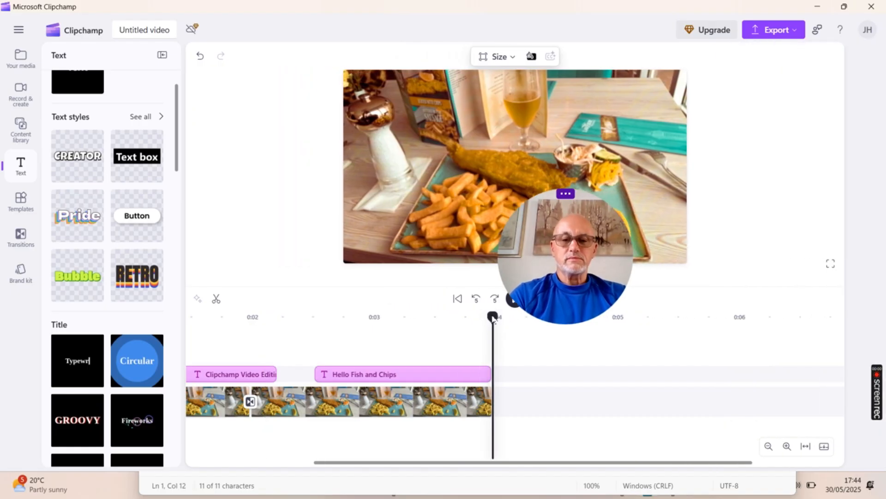
Preview the shortened Hello Fish and Chips title at 0:02.96 and show its full text formatting options
click(419, 340)
click(370, 365)
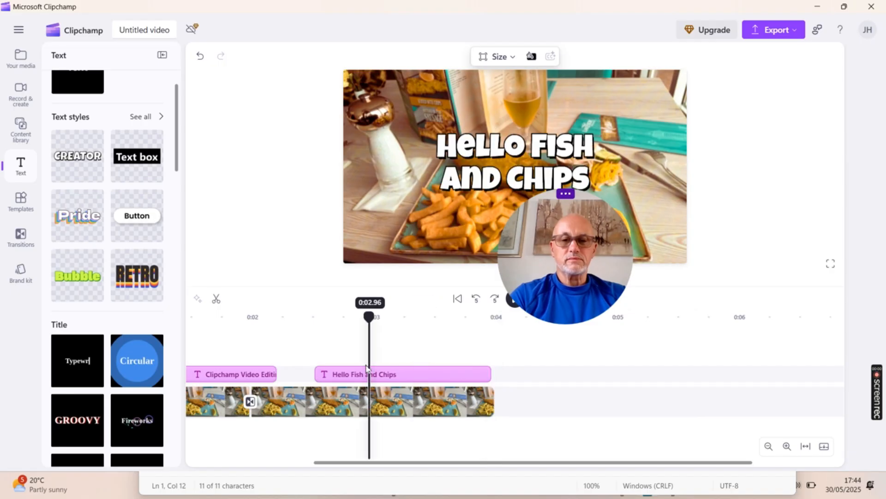
drag(367, 365, 369, 368)
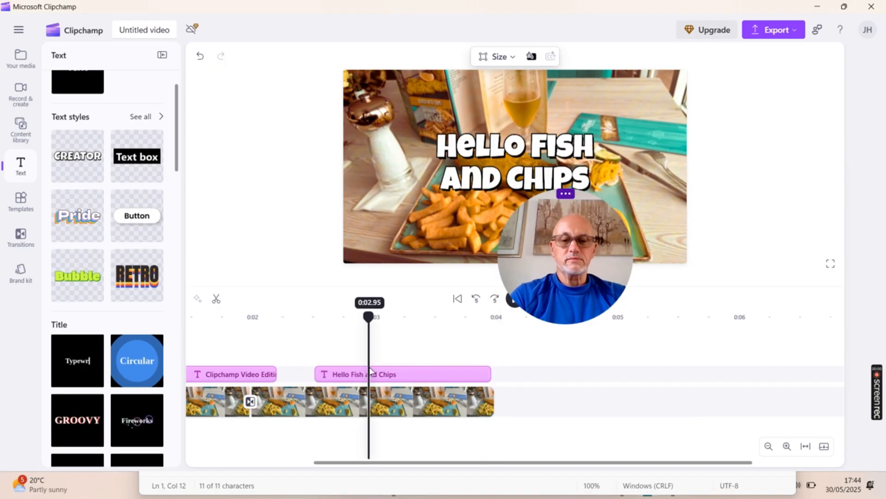
click(429, 376)
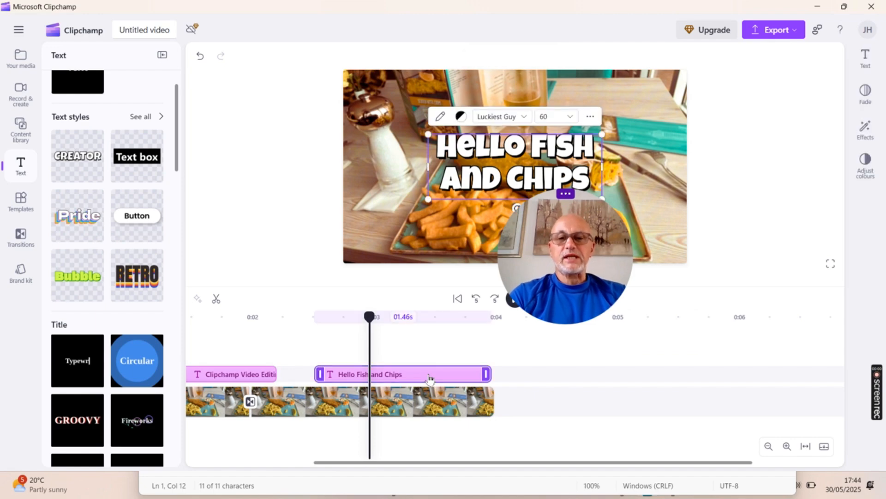
click(593, 117)
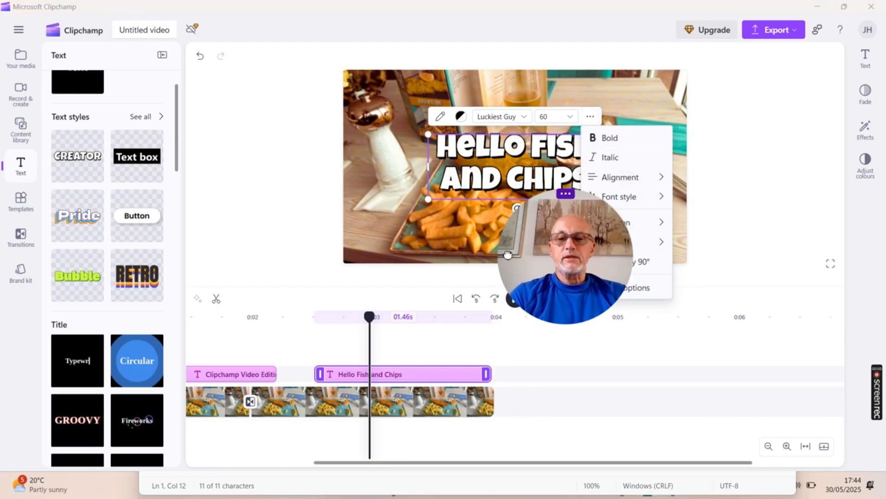
drag(572, 277, 288, 238)
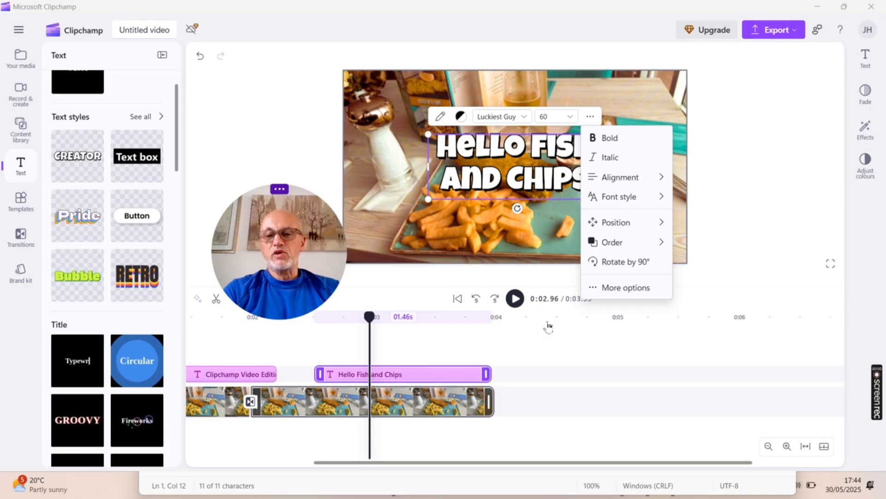
click(624, 287)
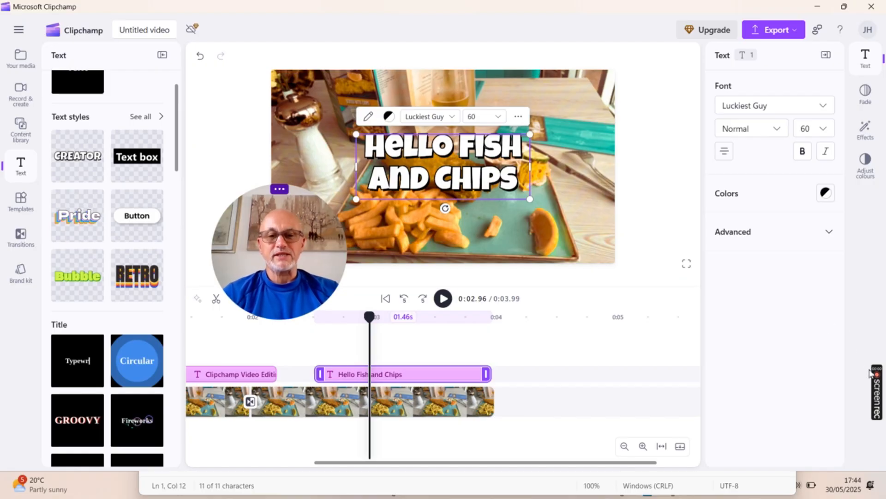
mouse_move(881, 415)
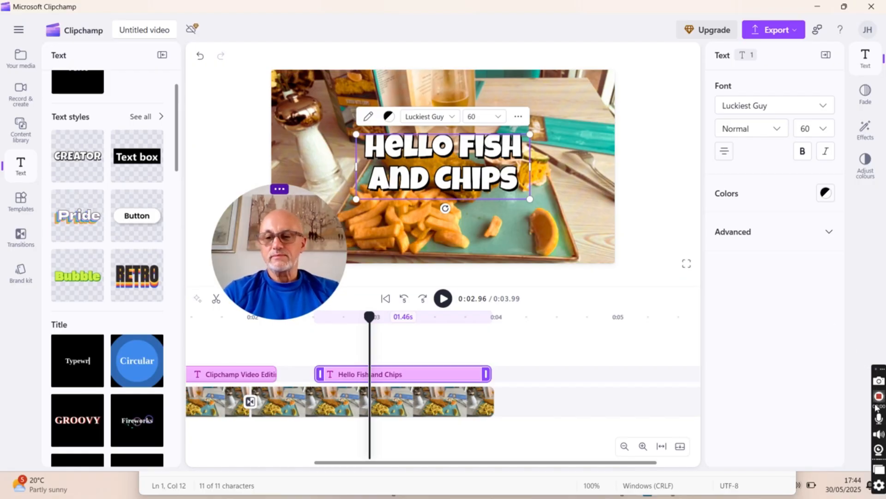
click(879, 396)
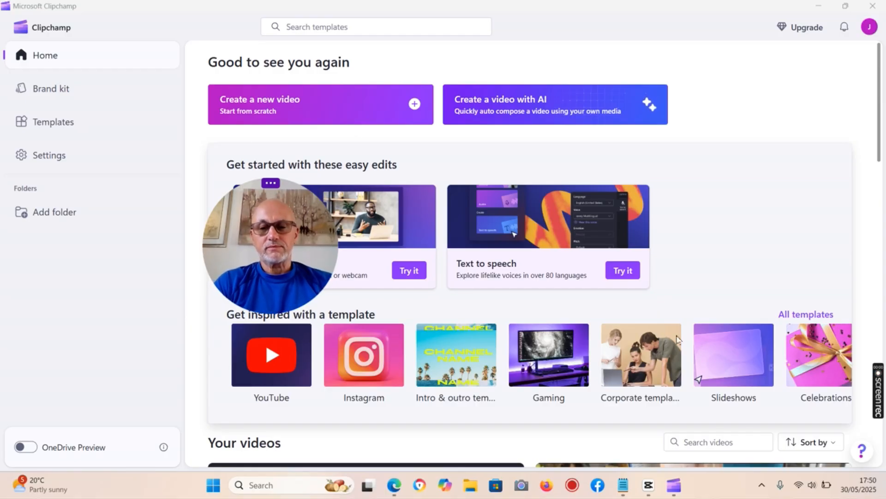
Start a new video from the text to speech starter and add a text to speech clip to the timeline
click(614, 274)
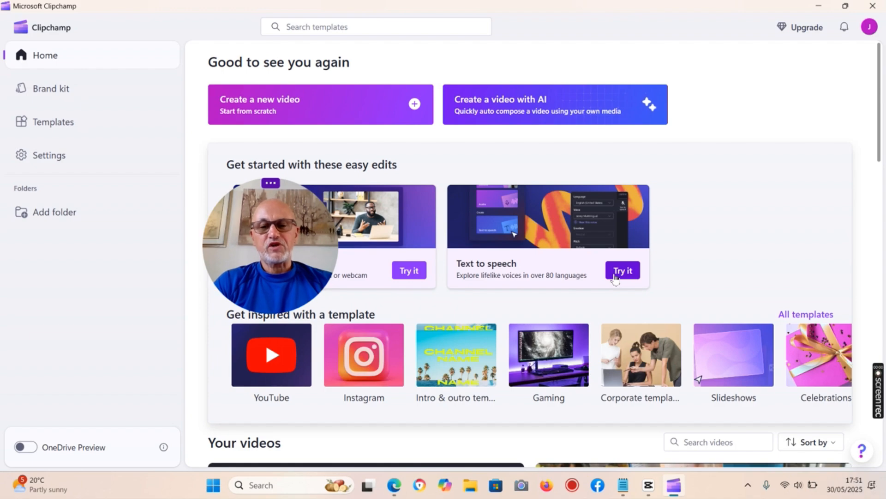
click(614, 274)
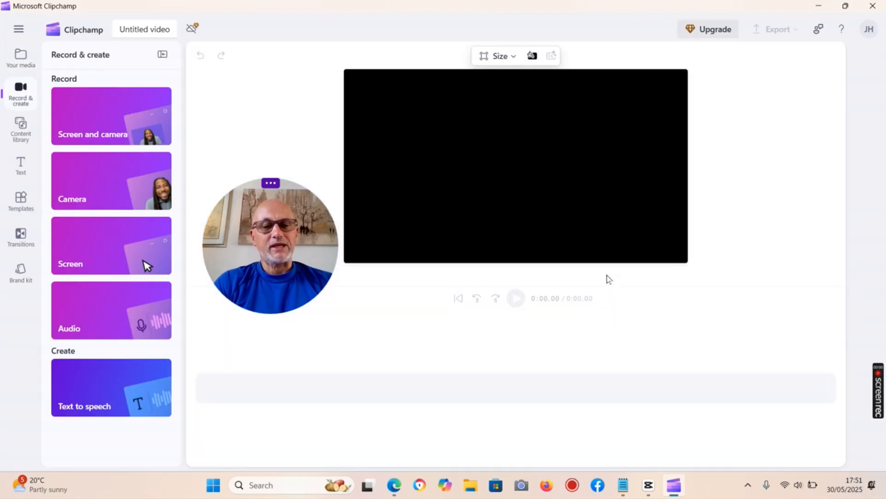
click(130, 403)
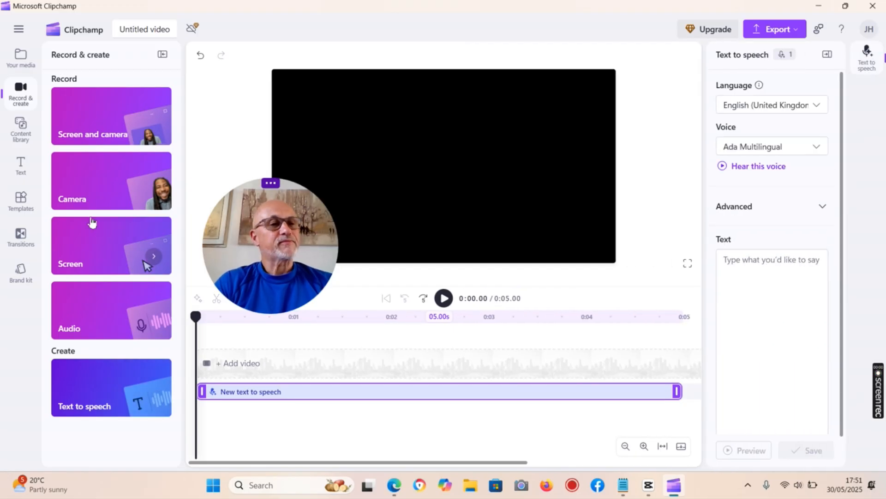
Import the image 26.05.2025_17.16.27_REC from the Lakeside folder and add it to the timeline
click(22, 59)
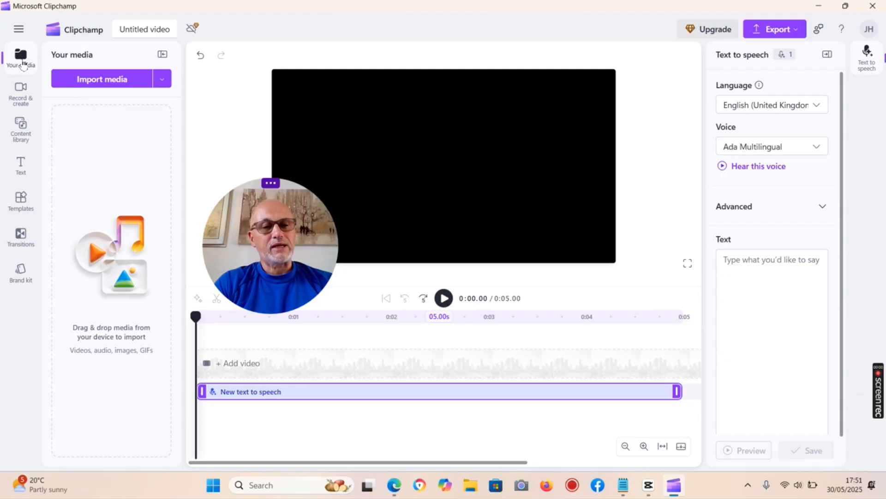
click(84, 81)
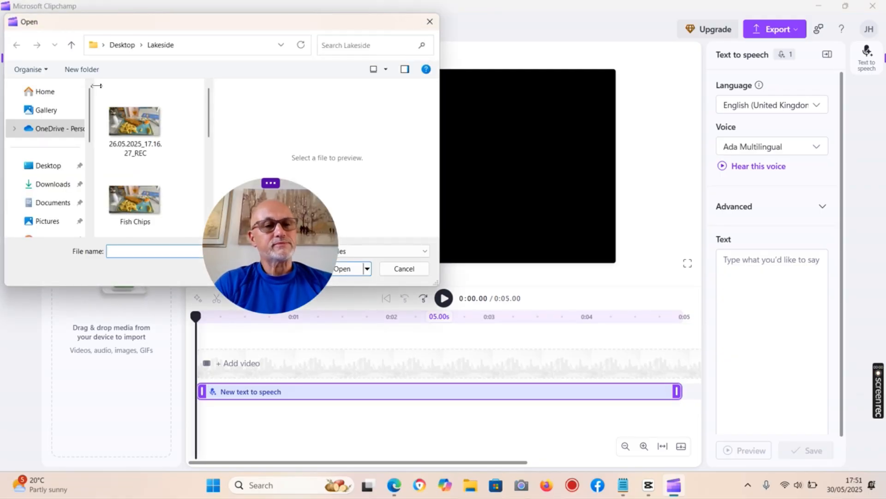
click(118, 122)
double_click(117, 123)
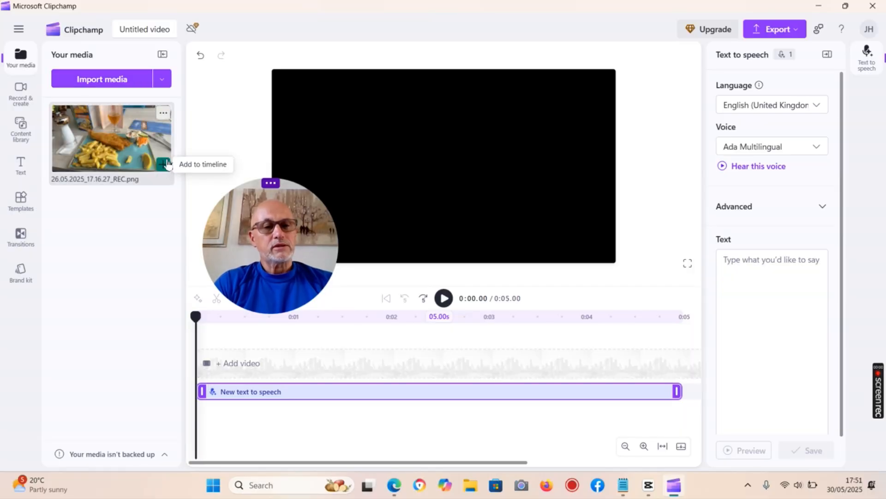
click(165, 162)
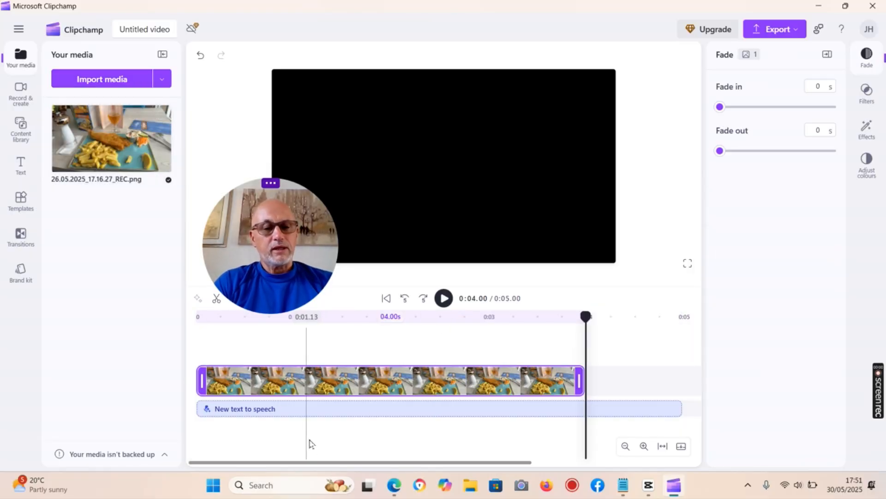
Enter "I love Fish and Chips at Poole in Dorset" as the text of the text to speech clip
click(299, 414)
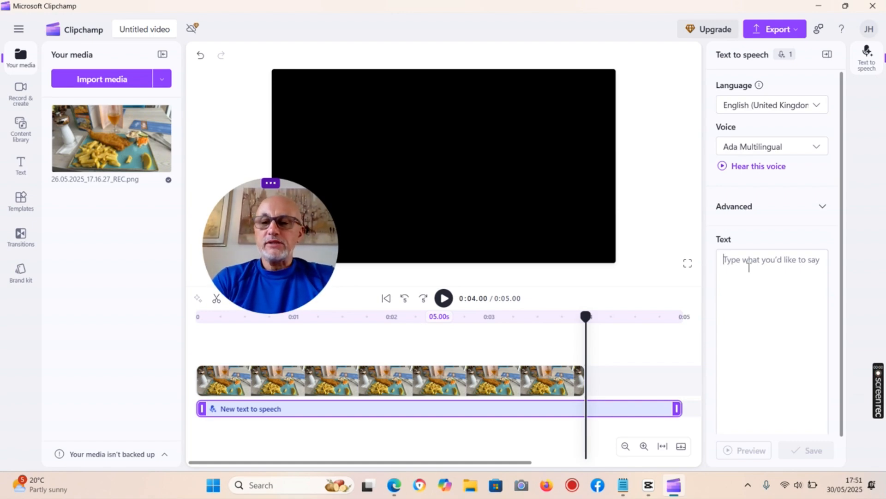
text(I love Fish and Chips at Poole in Dorset)
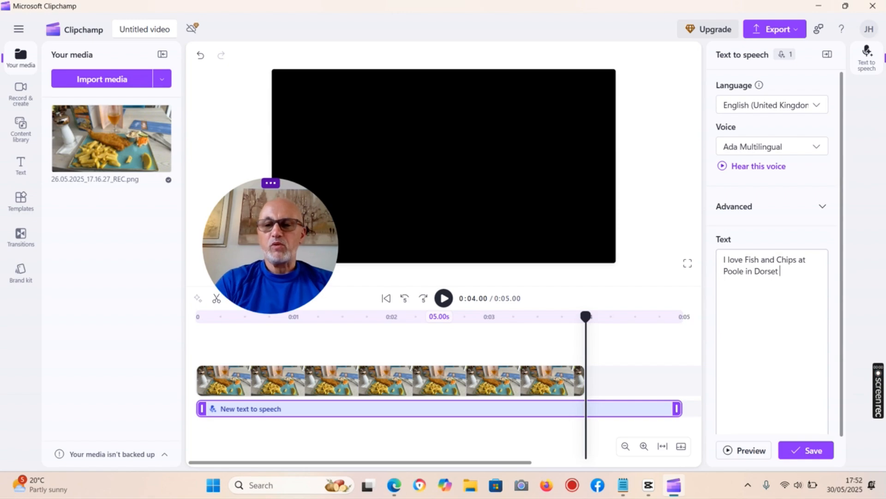
Try the Adam Multilingual voice, listen to its sample, and show the advanced pitch and pace settings
click(819, 152)
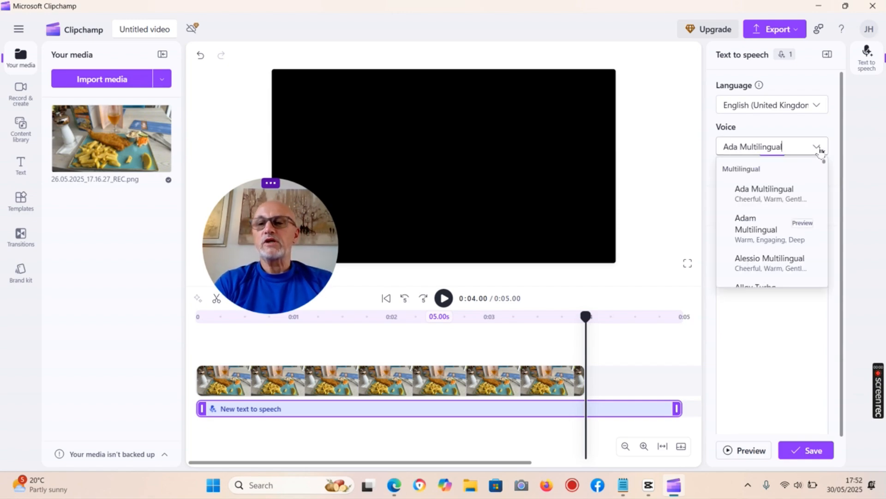
click(787, 225)
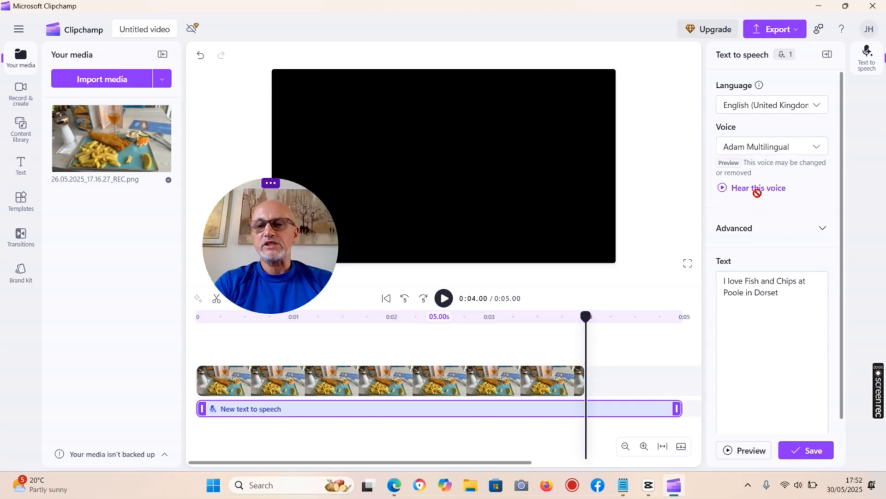
click(758, 193)
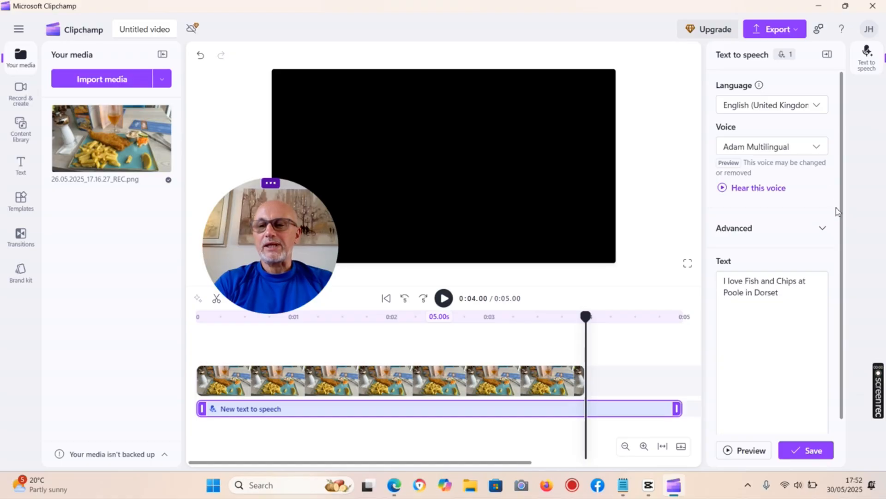
click(824, 230)
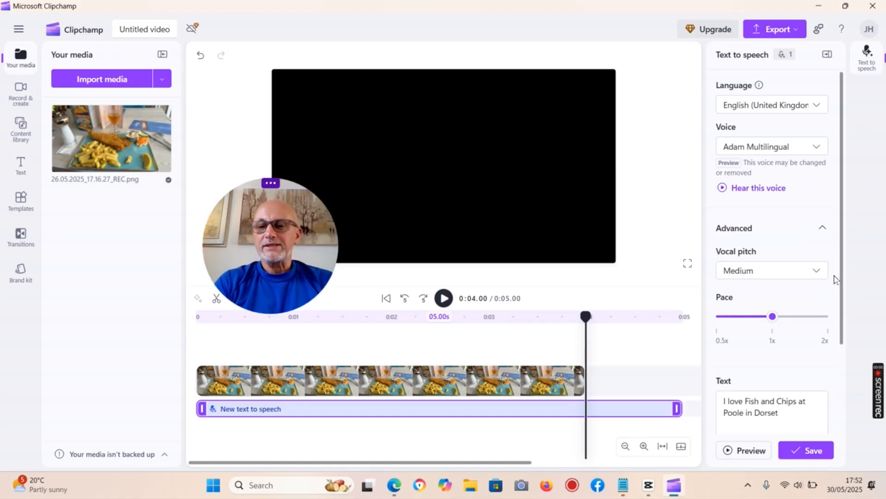
drag(843, 277, 832, 217)
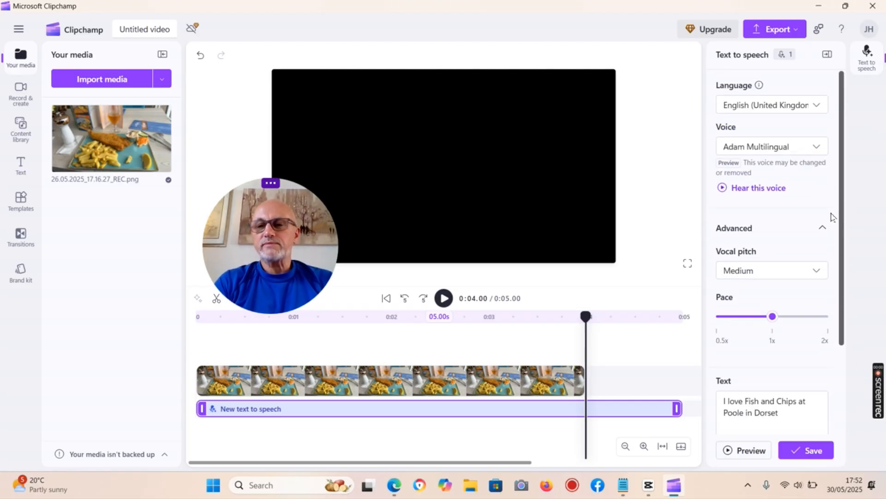
Set the text to speech voice to Ash Turbo Multilingual and preview the spoken sentence
click(818, 147)
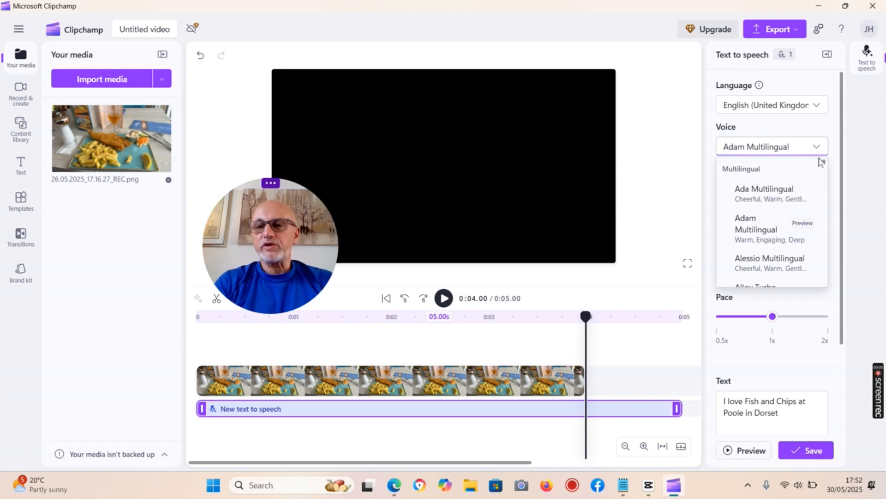
drag(824, 167, 823, 181)
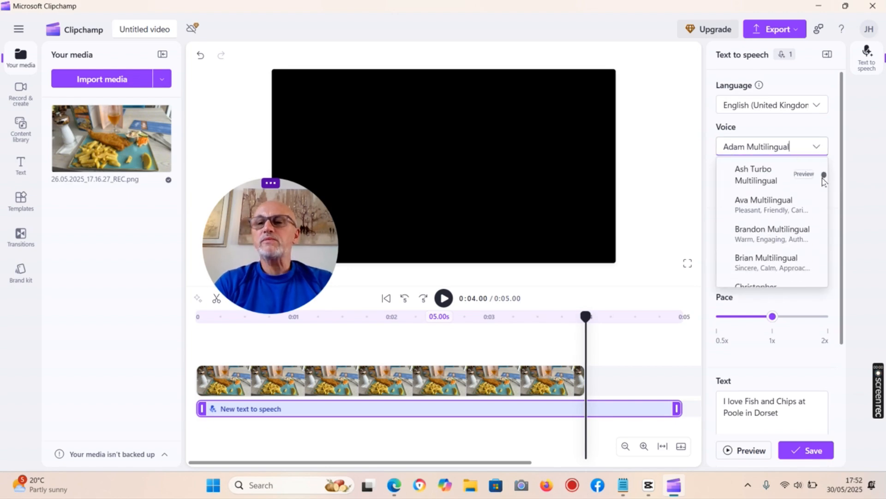
click(767, 179)
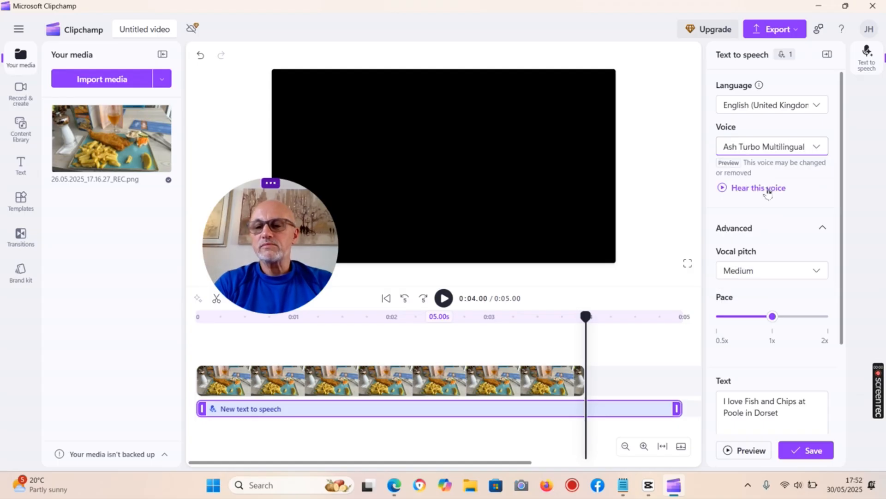
click(759, 452)
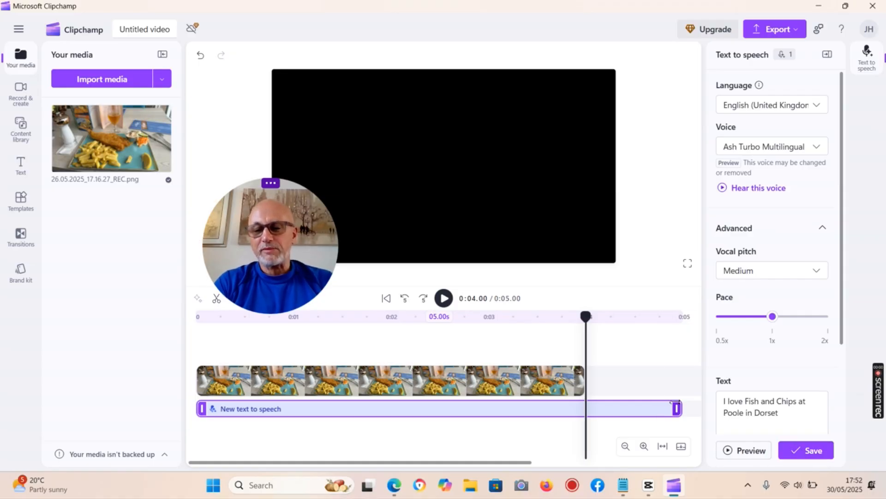
Shorten the text to speech clip to about the end of the image clip and save the speech
drag(677, 408, 580, 413)
click(806, 454)
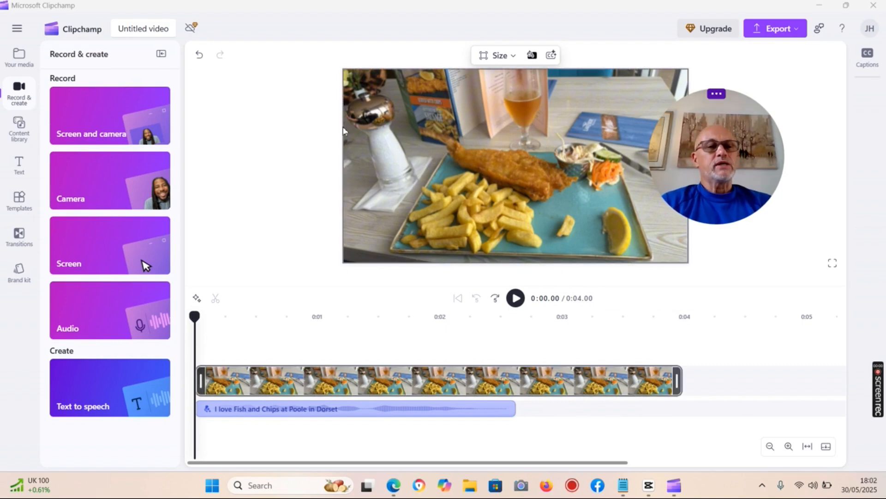
Rename the untitled video project as "Fish and Chips"
click(170, 33)
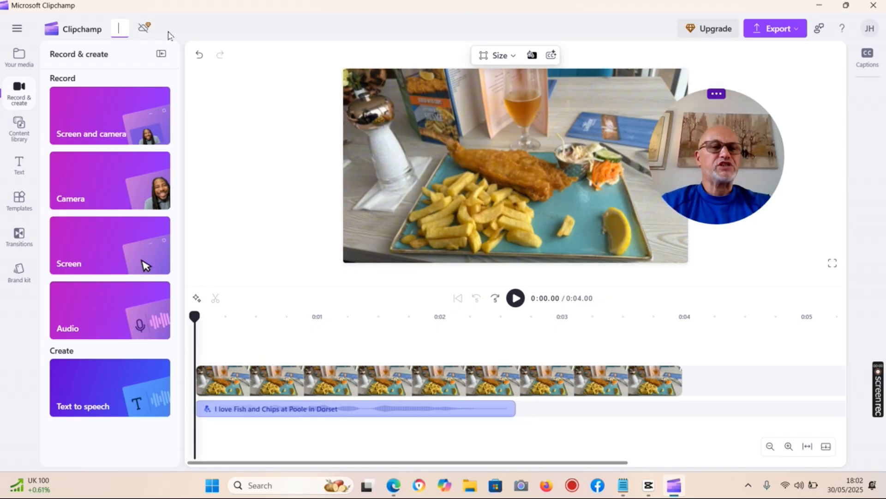
text(Fish)
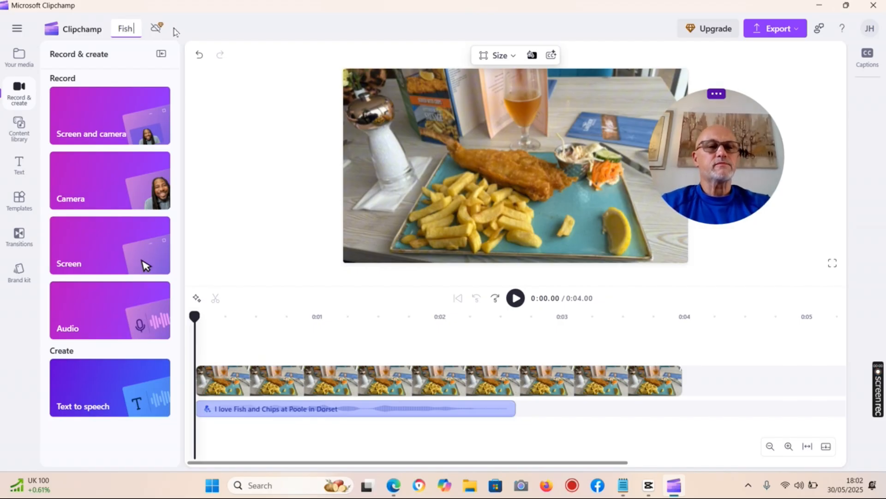
text( and)
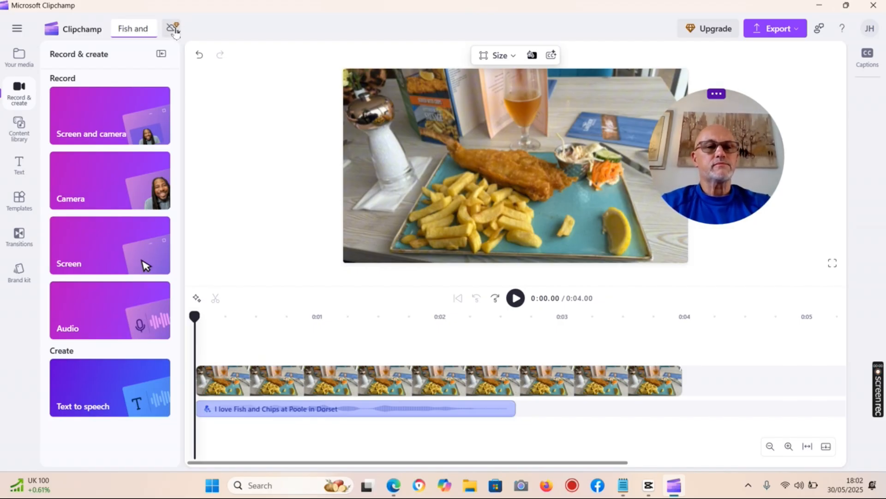
text( Chips)
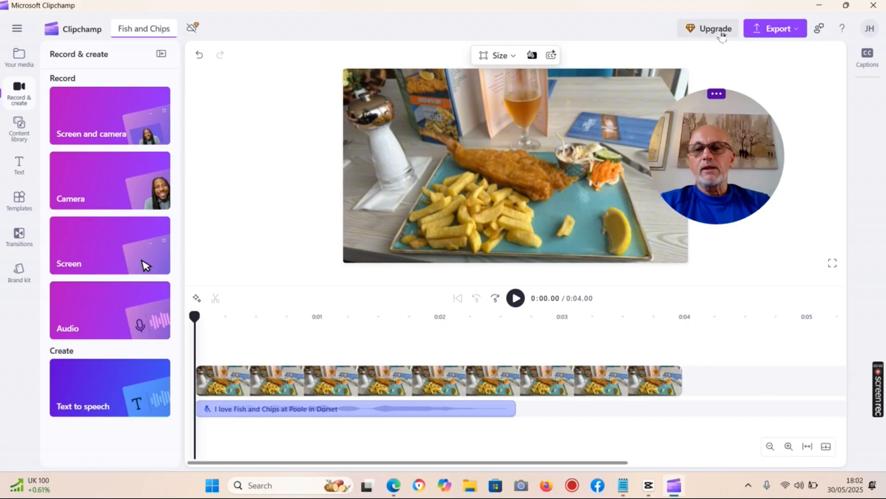
Export the Fish and Chips video in 1080p quality
click(772, 31)
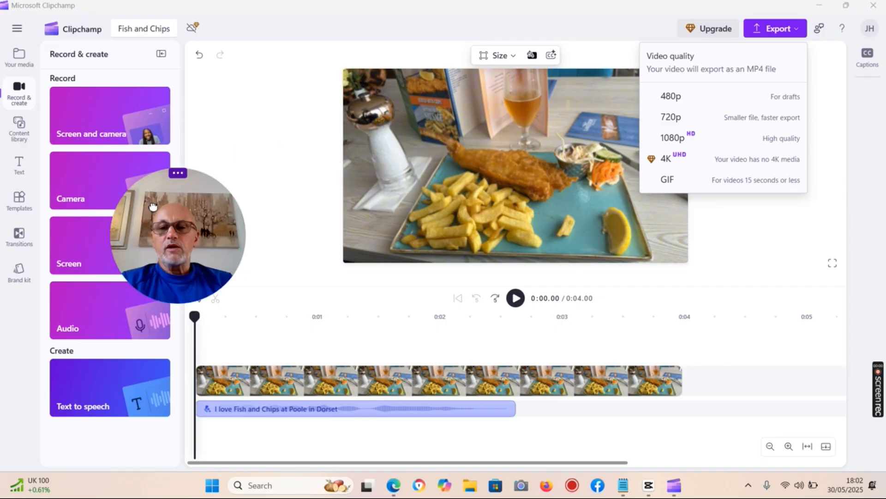
click(592, 104)
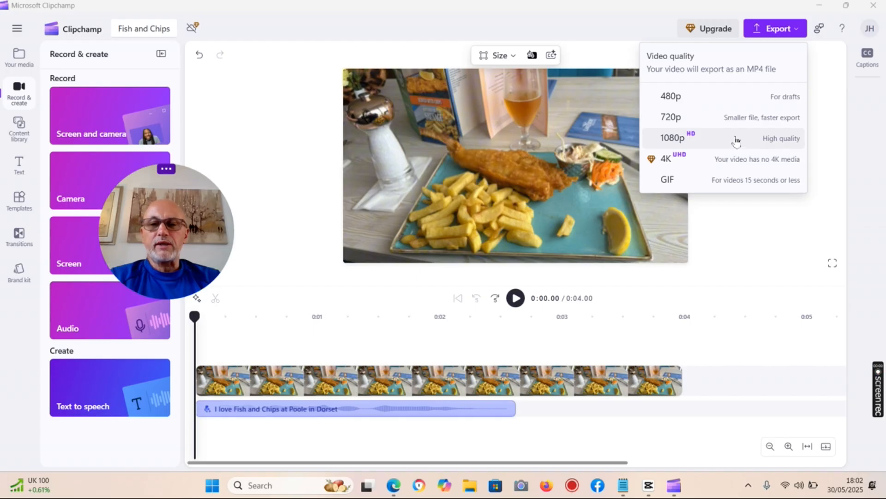
click(736, 140)
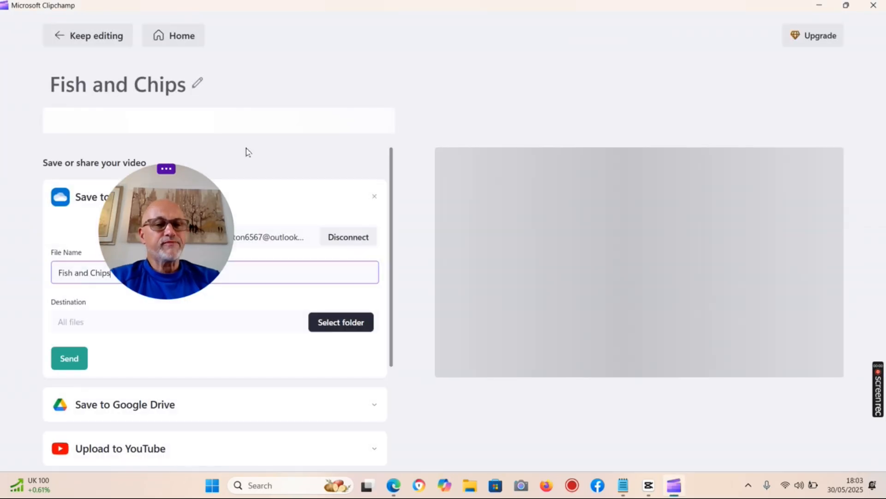
Look through the save and share options offered for the exported Fish and Chips video
drag(168, 208, 696, 69)
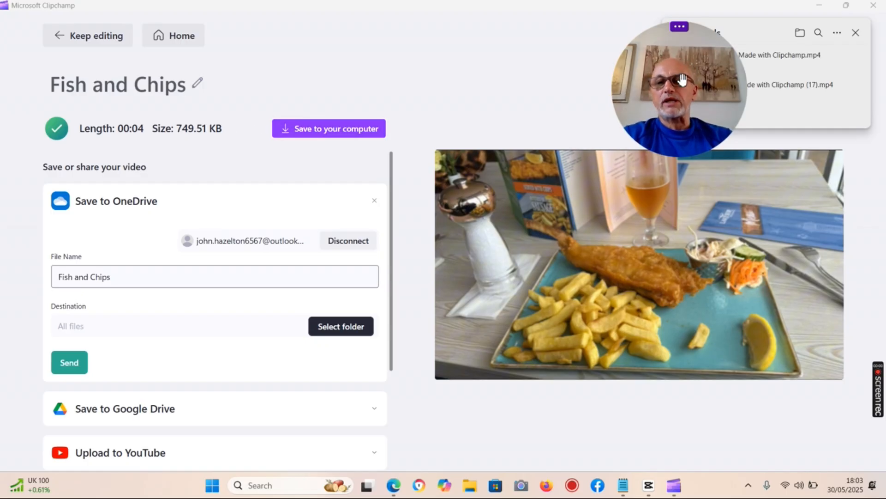
drag(638, 82, 536, 96)
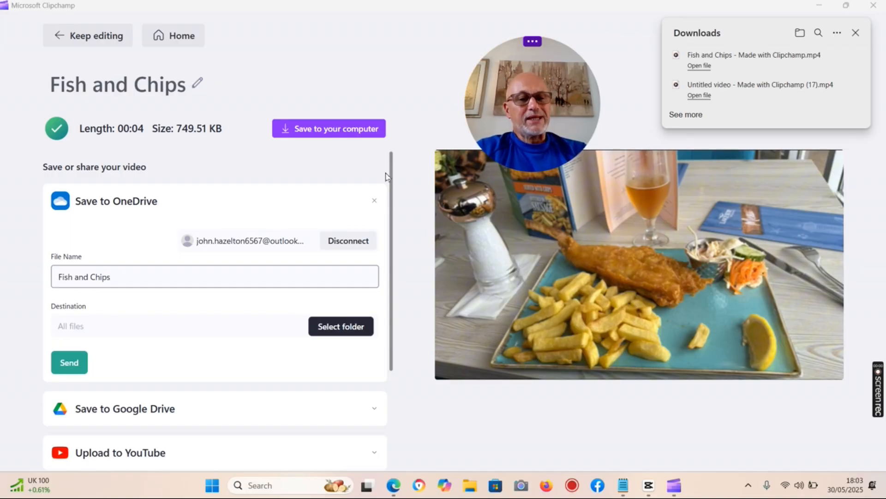
mouse_move(506, 319)
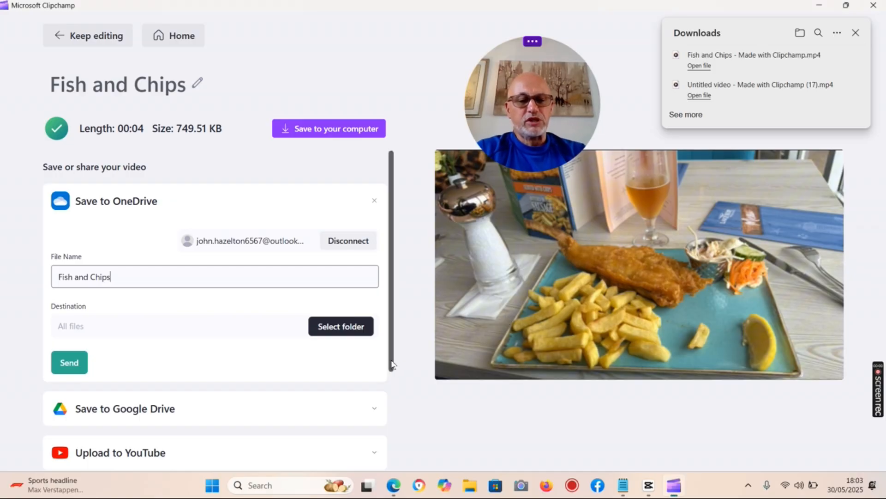
drag(391, 361, 500, 147)
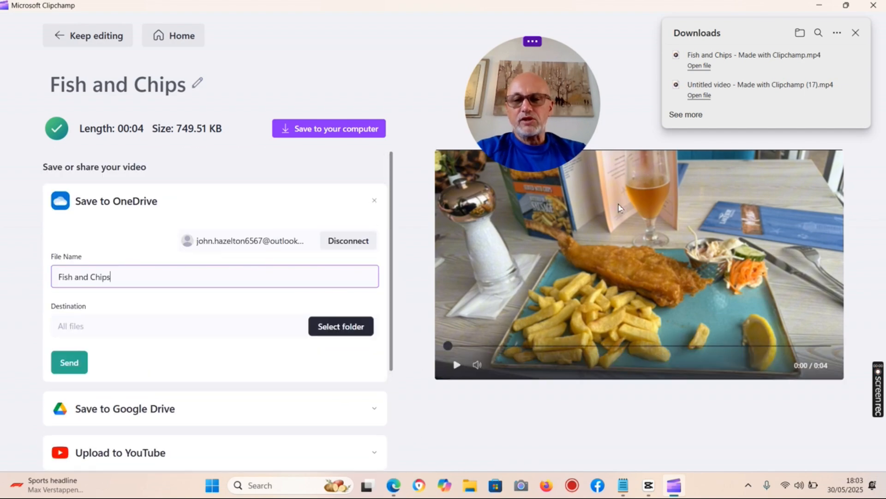